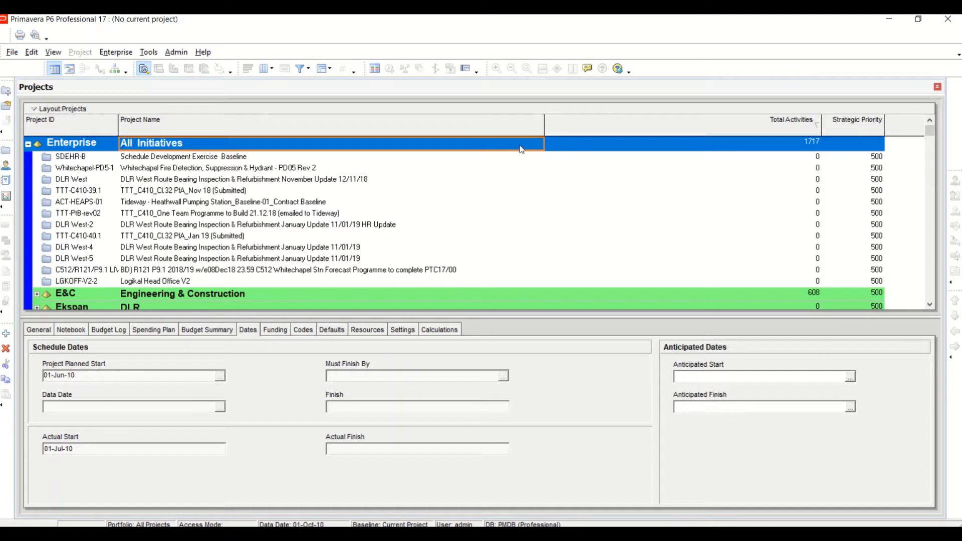
Create a new project in the All Initiatives EPS with ID DEMOPRJ and name Demo Project.
{"action": "left_click", "coordinate": [499, 159]}
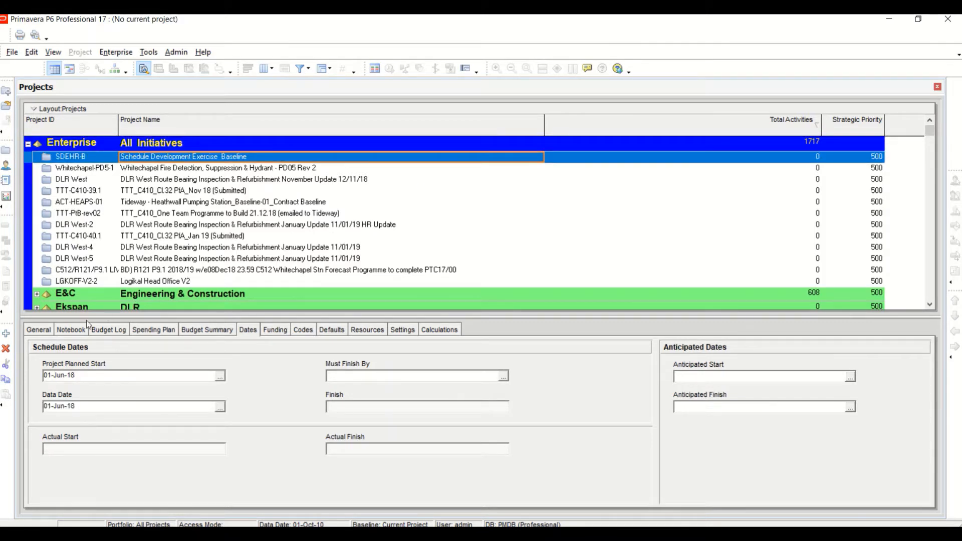
{"action": "left_click", "coordinate": [7, 340]}
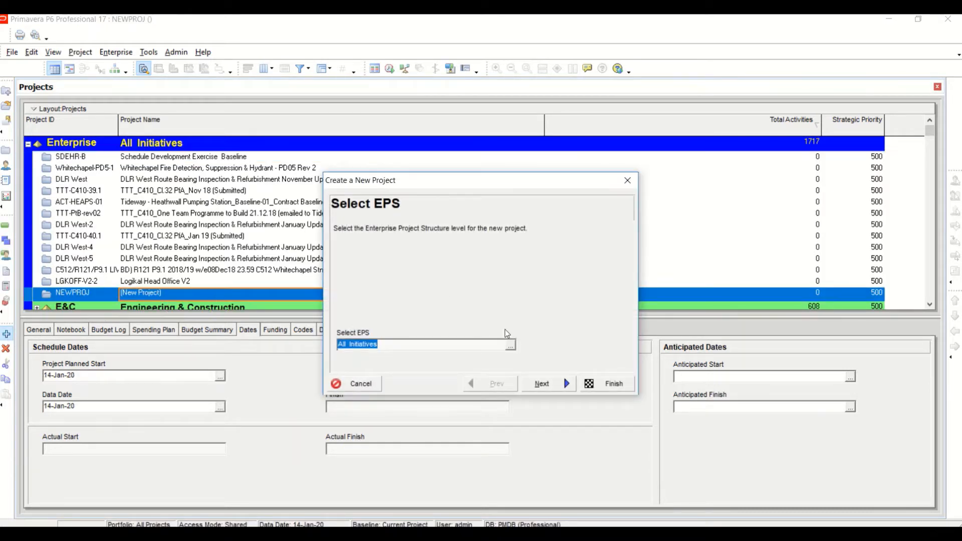
{"action": "left_click", "coordinate": [556, 385]}
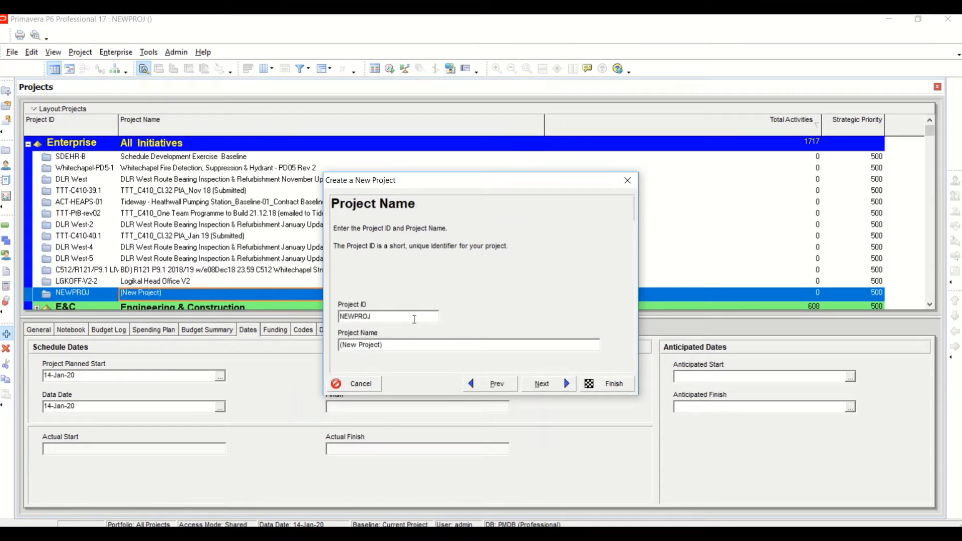
{"action": "left_click_drag", "start_coordinate": [372, 317], "coordinate": [331, 320]}
{"action": "key", "text": "BackSpace"}
{"action": "type", "text": "DEMOPRJ"}
{"action": "left_click_drag", "start_coordinate": [401, 346], "coordinate": [332, 347]}
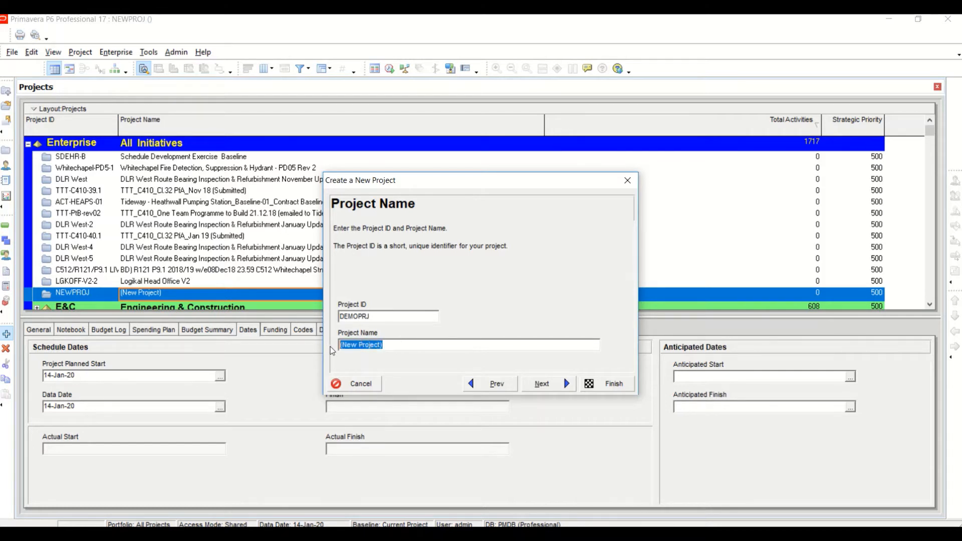
{"action": "key", "text": "BackSpace"}
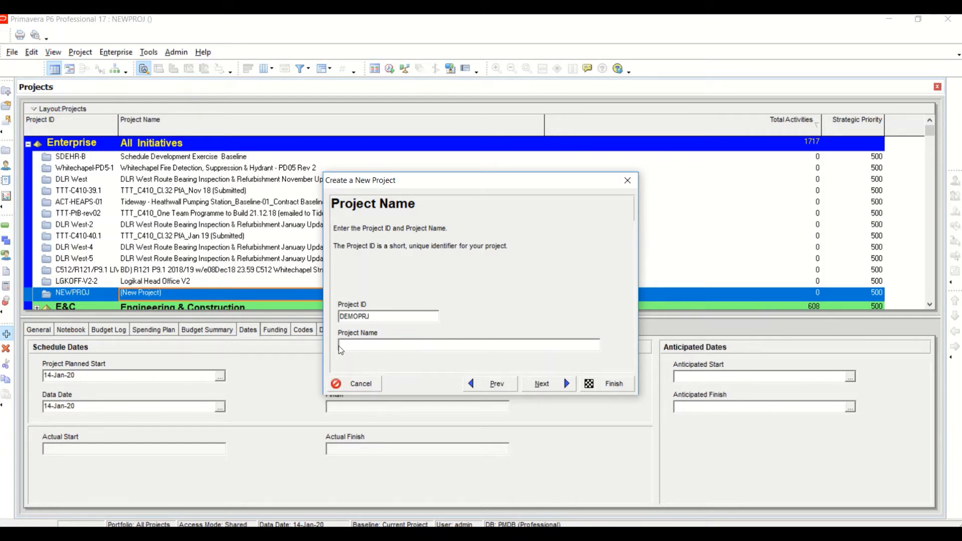
{"action": "type", "text": "Demo Project"}
{"action": "left_click", "coordinate": [604, 385]}
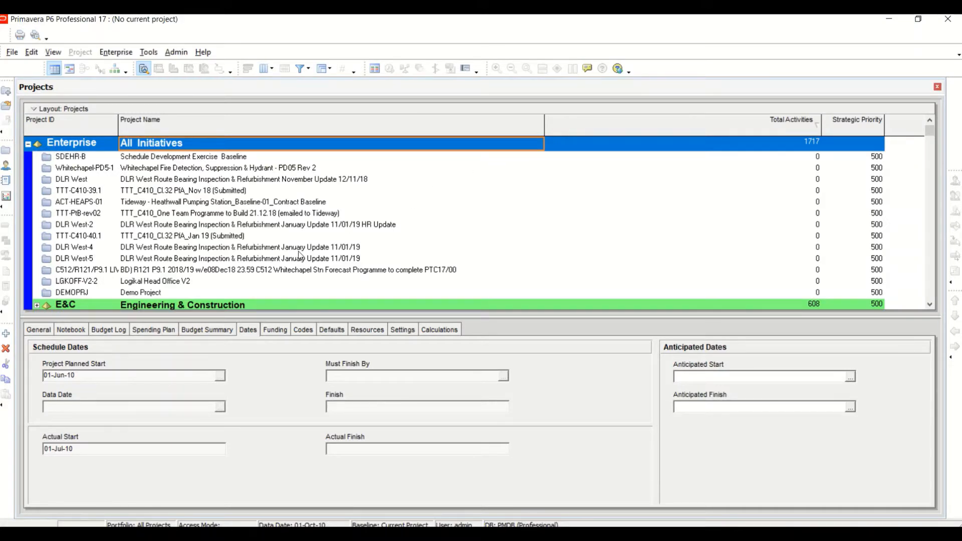
Open the Demo Project from the project list.
{"action": "left_click", "coordinate": [157, 294]}
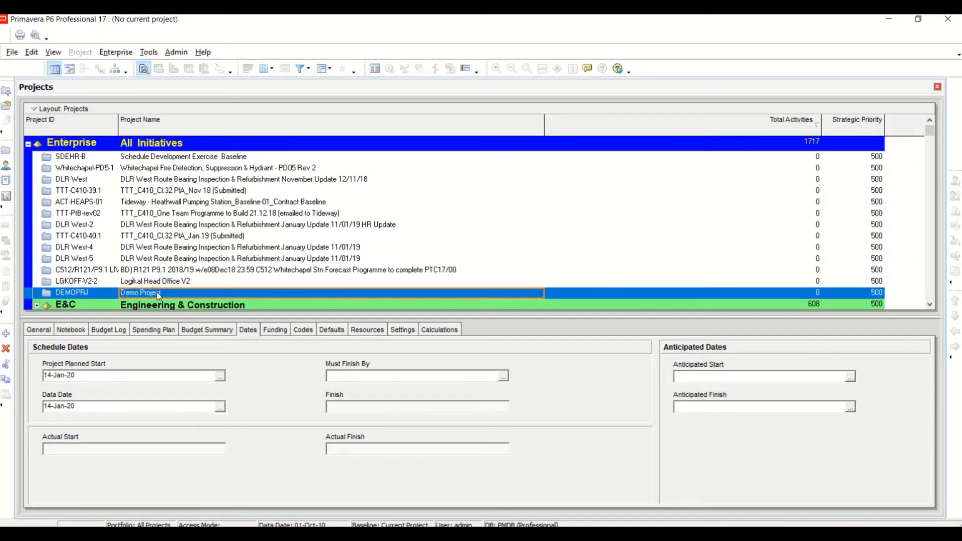
{"action": "right_click", "coordinate": [185, 294]}
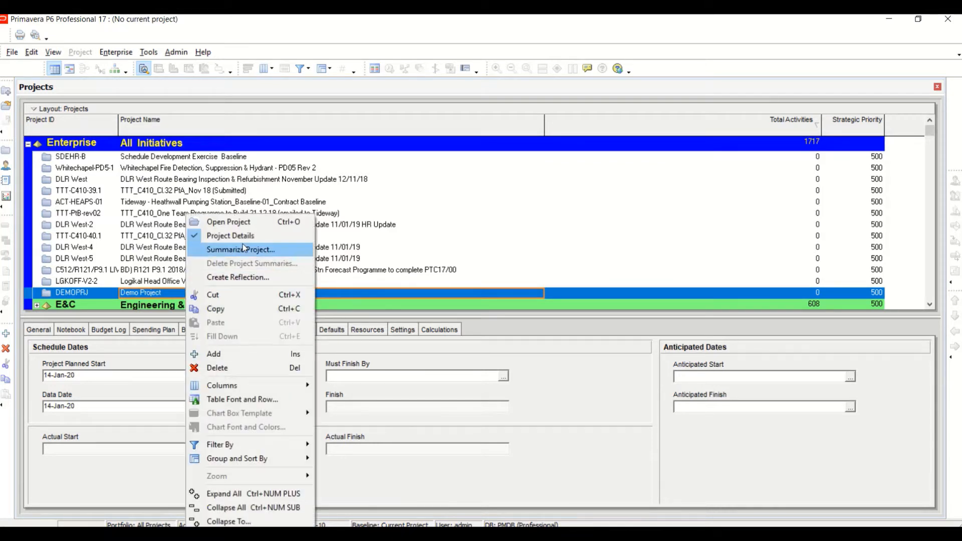
{"action": "left_click", "coordinate": [246, 227]}
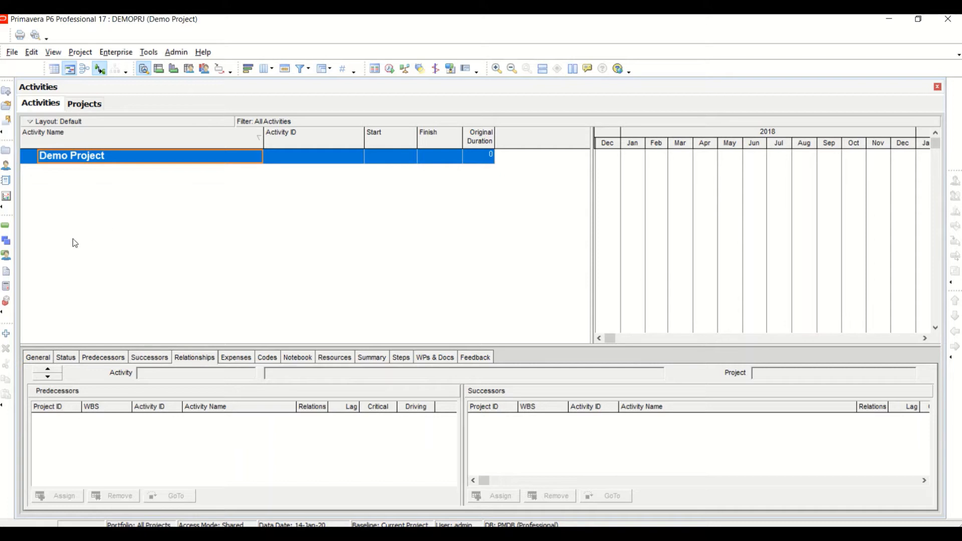
Add two WBS elements directly beneath DEMOPRJ in the project's work breakdown structure.
{"action": "left_click", "coordinate": [7, 243]}
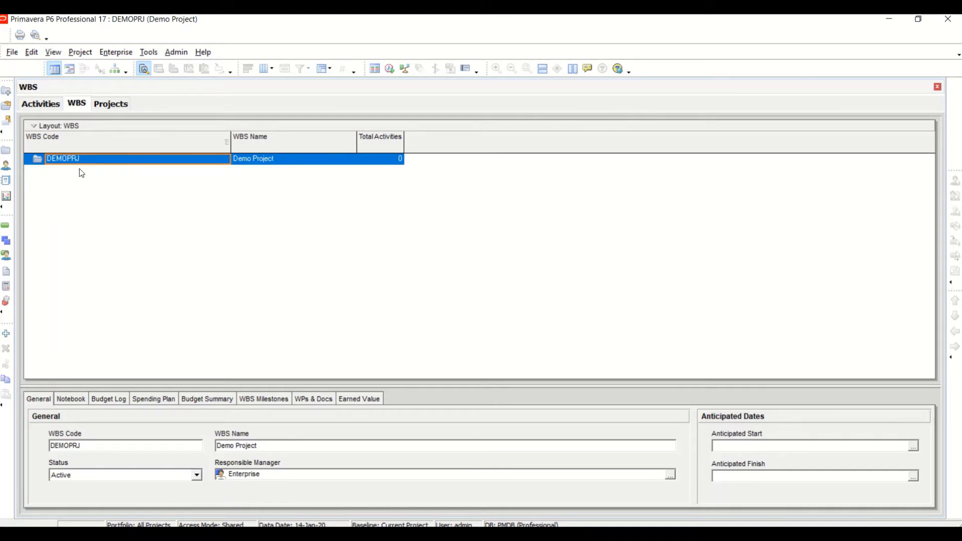
{"action": "left_click", "coordinate": [7, 334]}
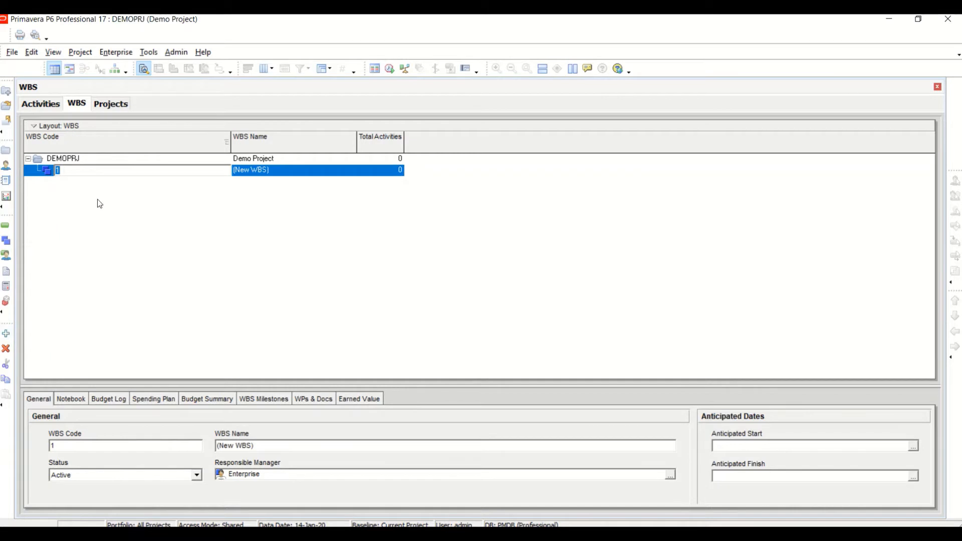
{"action": "left_click", "coordinate": [113, 160]}
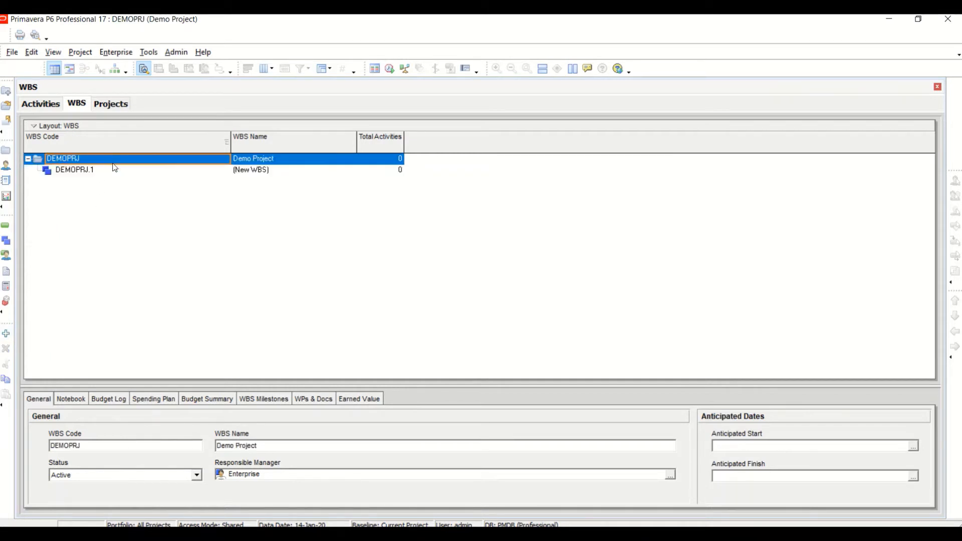
{"action": "left_click", "coordinate": [7, 334]}
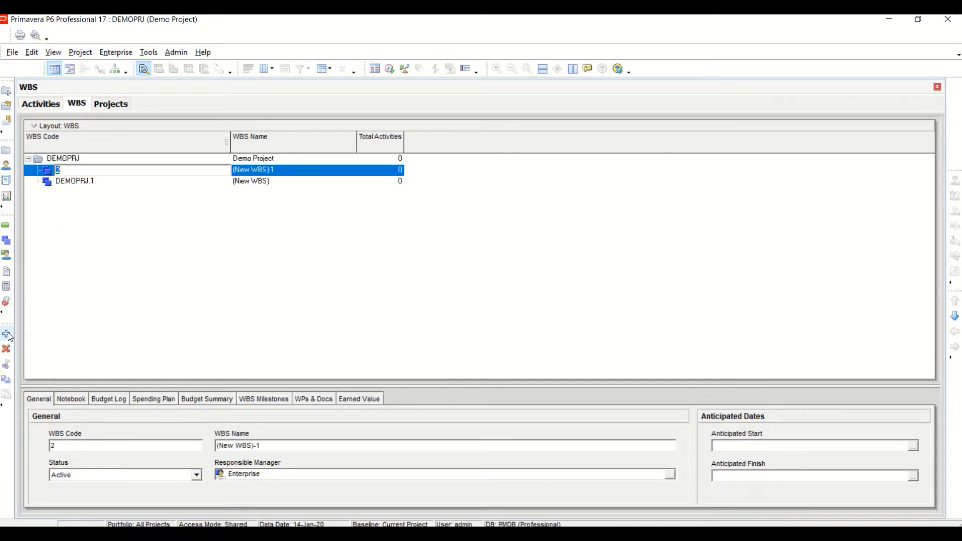
{"action": "left_click", "coordinate": [92, 233]}
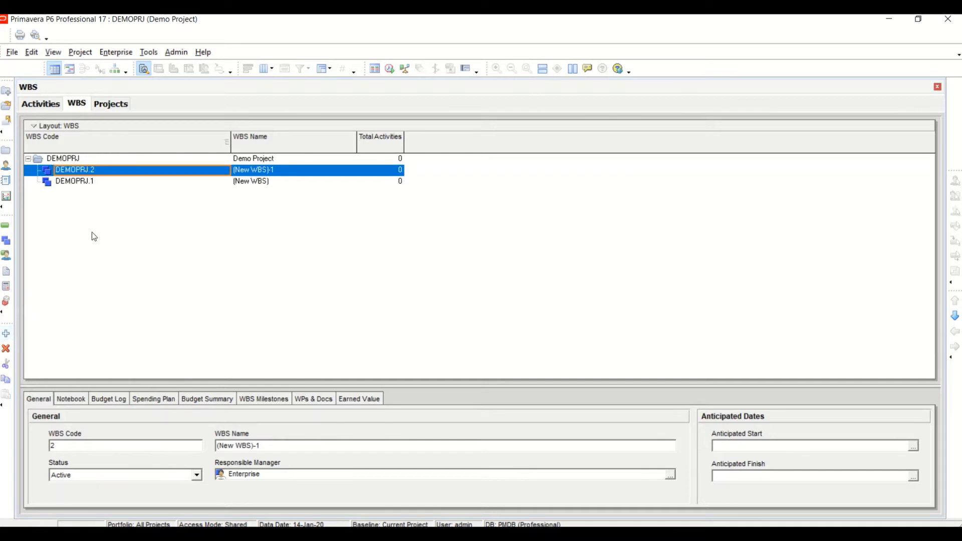
Set the WBS codes of the two new elements to A for the upper one and B for the lower one.
{"action": "left_click", "coordinate": [103, 170]}
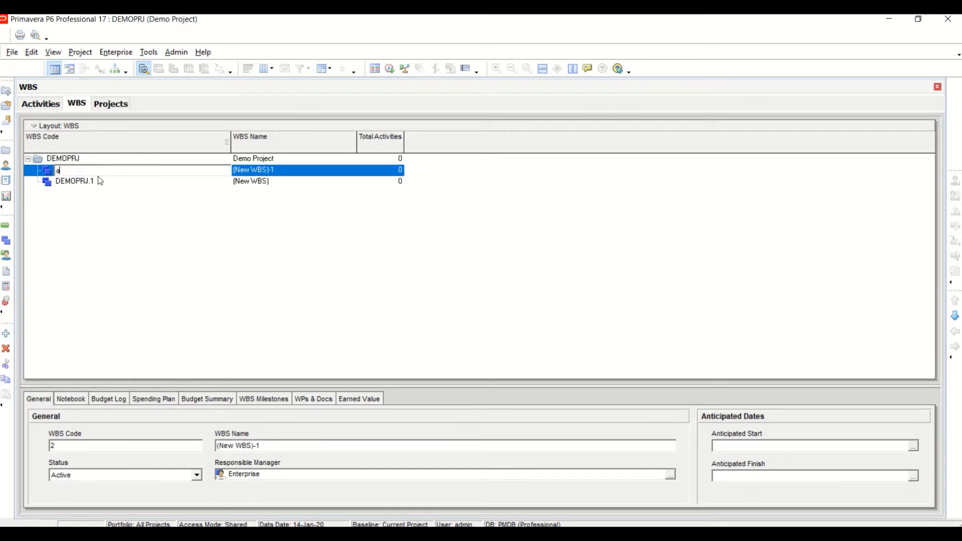
{"action": "type", "text": "a"}
{"action": "key", "text": "BackSpace"}
{"action": "type", "text": "A"}
{"action": "key", "text": "Return"}
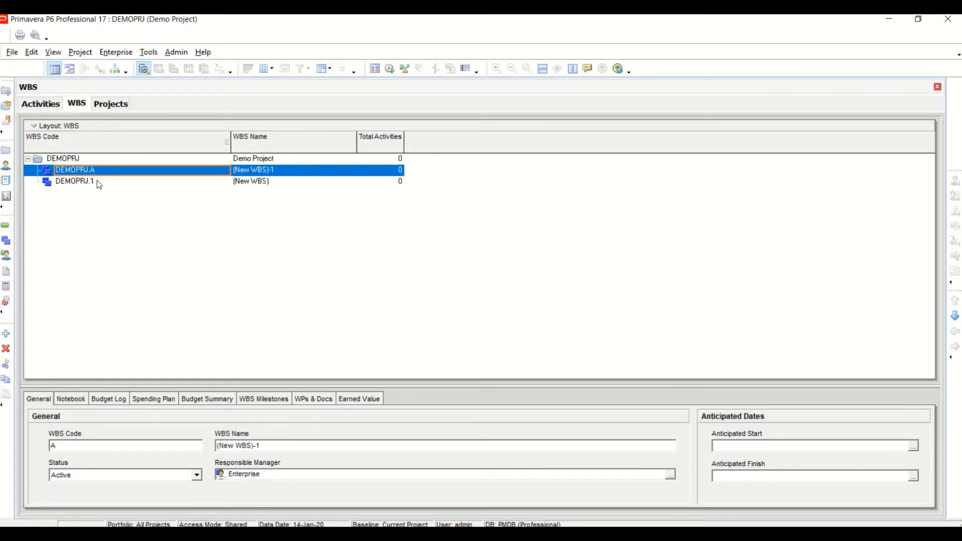
{"action": "left_click", "coordinate": [97, 181]}
{"action": "left_click", "coordinate": [97, 181]}
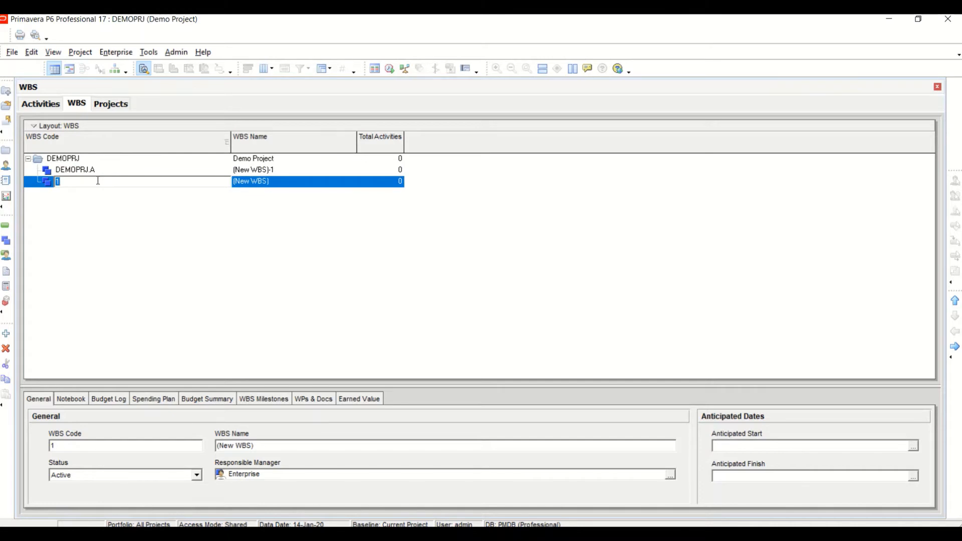
{"action": "type", "text": "B"}
{"action": "key", "text": "Return"}
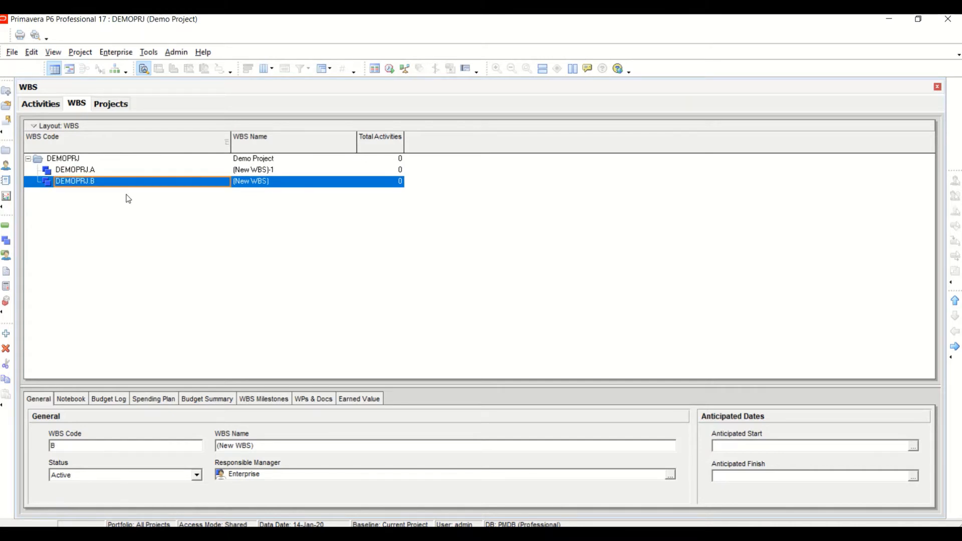
Name WBS element DEMOPRJ.A Activity A and element DEMOPRJ.B Activity B.
{"action": "left_click", "coordinate": [255, 171]}
{"action": "left_click", "coordinate": [254, 170]}
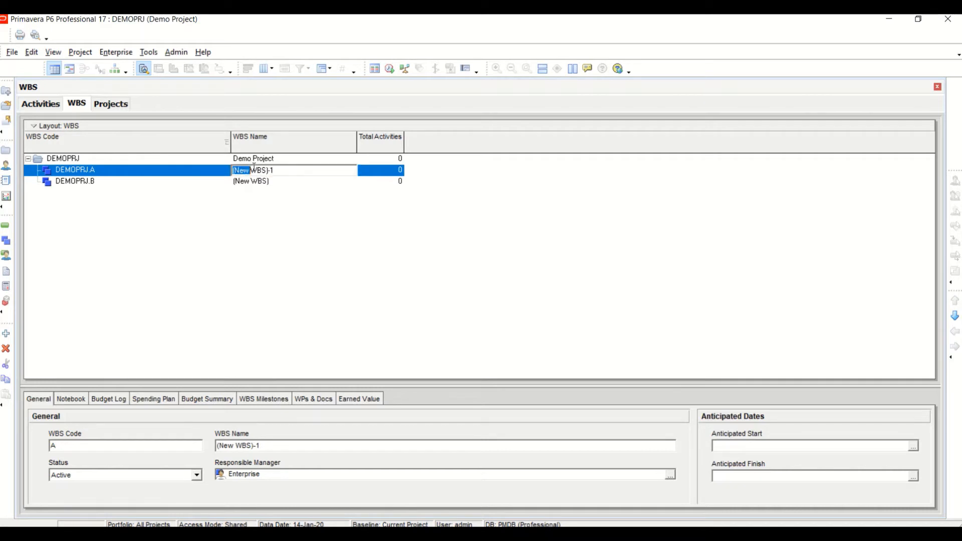
{"action": "left_click_drag", "start_coordinate": [276, 170], "coordinate": [231, 170]}
{"action": "type", "text": "Activity A"}
{"action": "left_click", "coordinate": [270, 182]}
{"action": "left_click", "coordinate": [271, 182]}
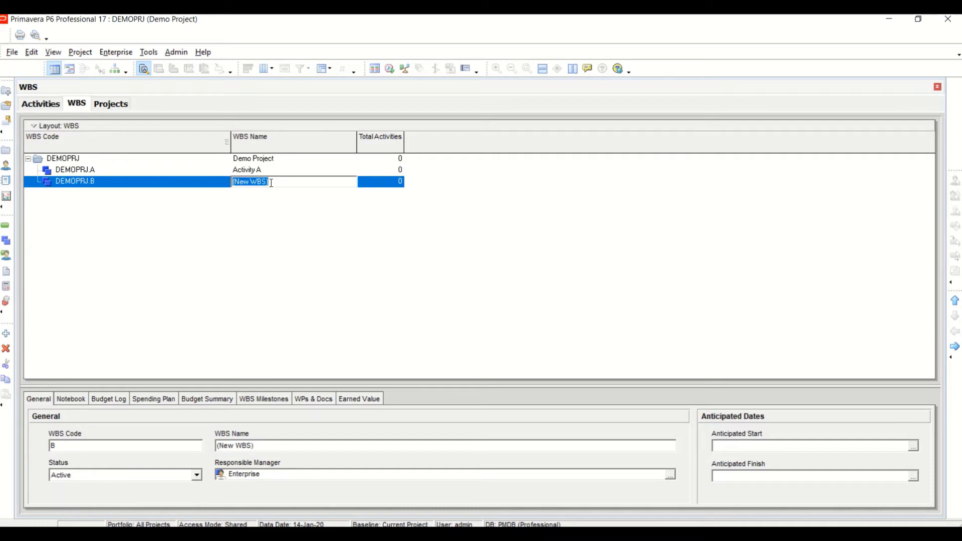
{"action": "type", "text": "Activity B"}
{"action": "key", "text": "Return"}
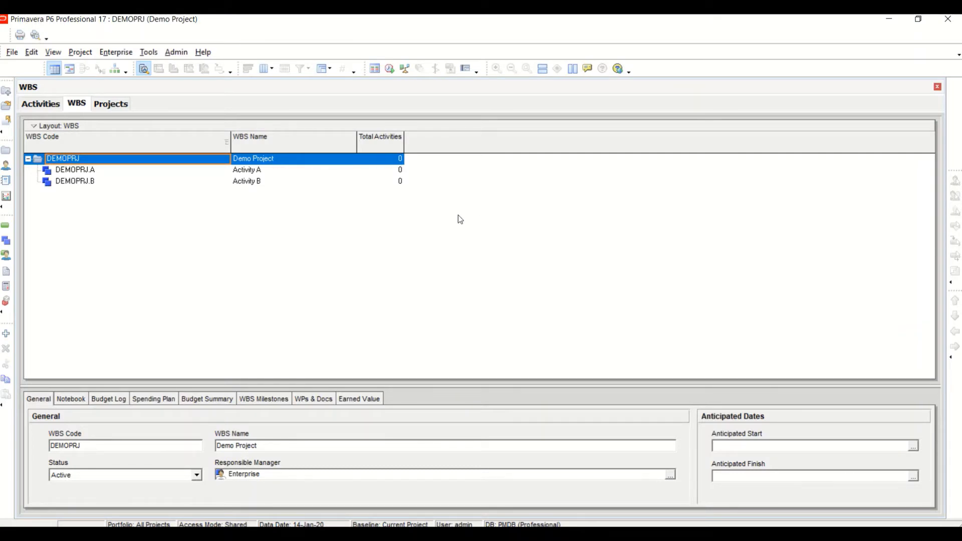
Add three new activities under the Activity A WBS element in the activities view.
{"action": "left_click", "coordinate": [41, 104]}
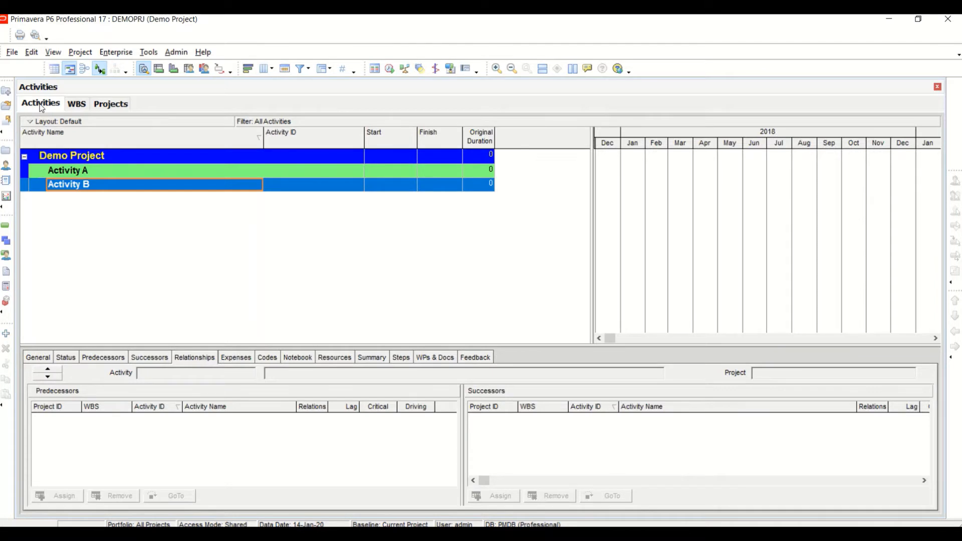
{"action": "left_click", "coordinate": [118, 174]}
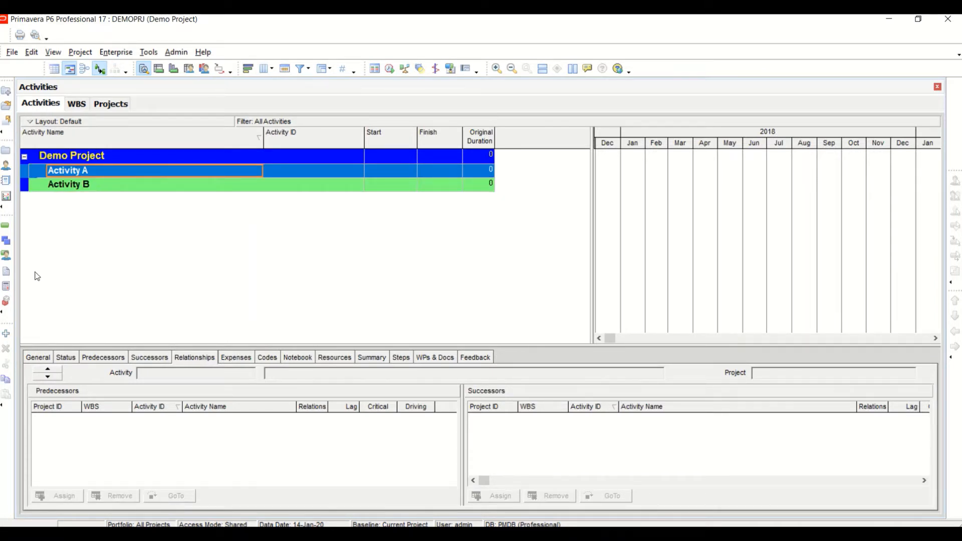
{"action": "left_click", "coordinate": [7, 336]}
{"action": "left_click", "coordinate": [7, 335]}
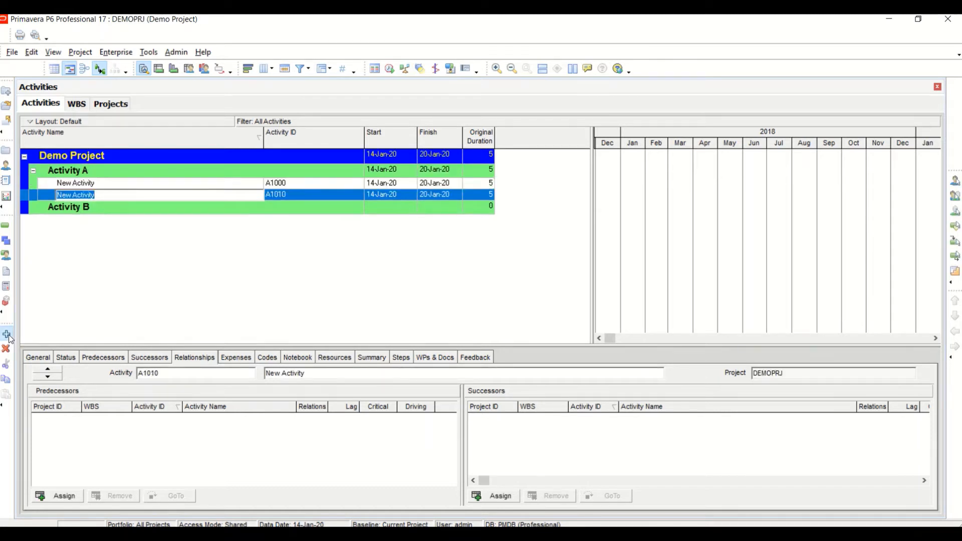
{"action": "left_click", "coordinate": [7, 335]}
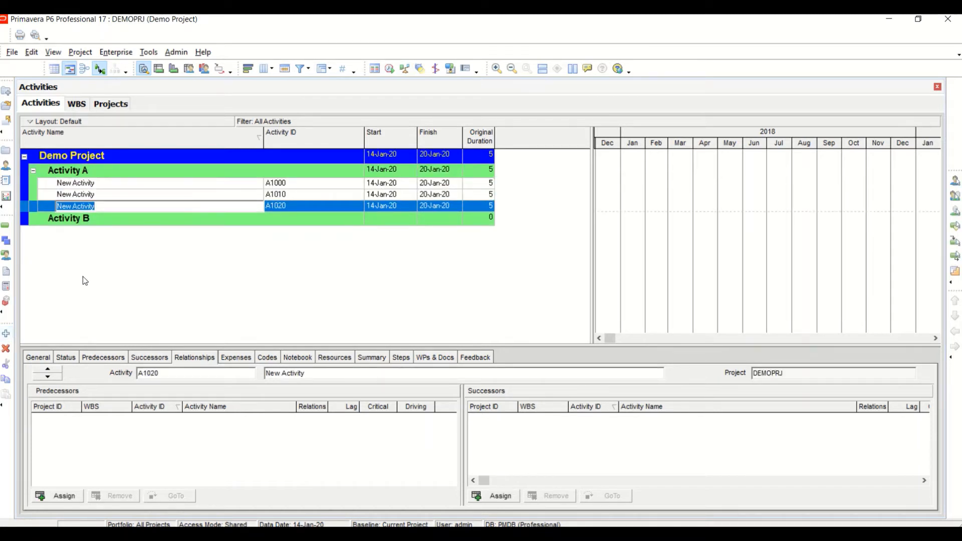
Change the IDs of the first two activities under Activity A to A1 and A2.
{"action": "left_click", "coordinate": [296, 183]}
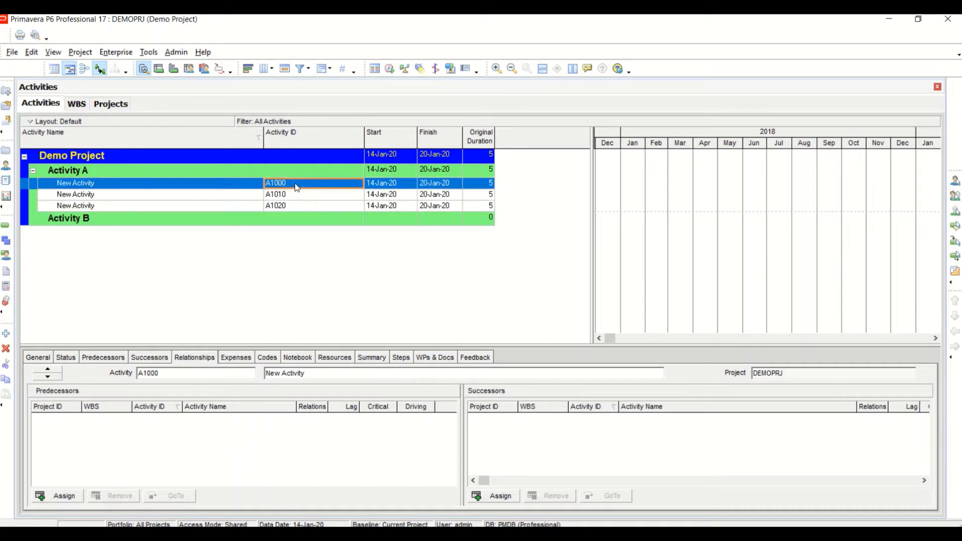
{"action": "left_click", "coordinate": [296, 184]}
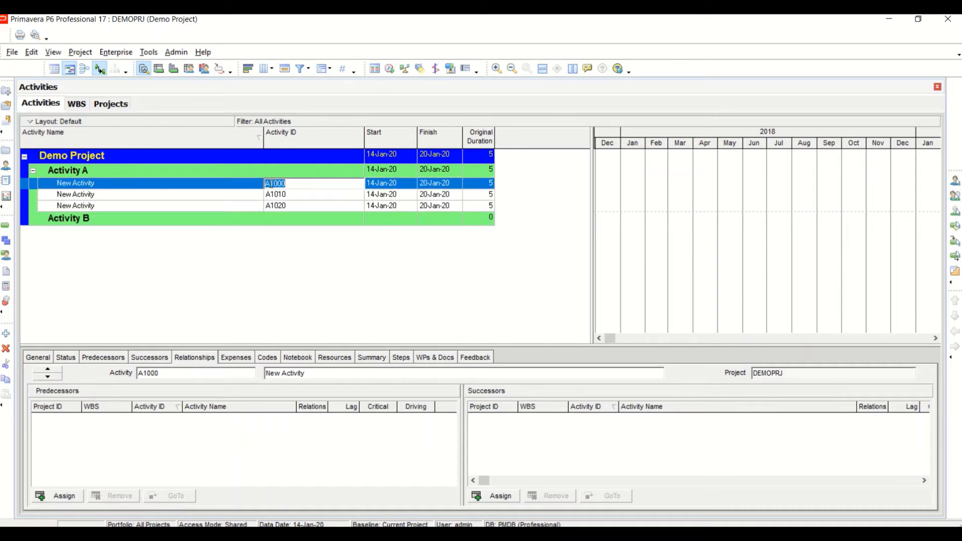
{"action": "left_click_drag", "start_coordinate": [270, 183], "coordinate": [288, 184]}
{"action": "type", "text": "1"}
{"action": "left_click", "coordinate": [272, 194]}
{"action": "left_click", "coordinate": [272, 194]}
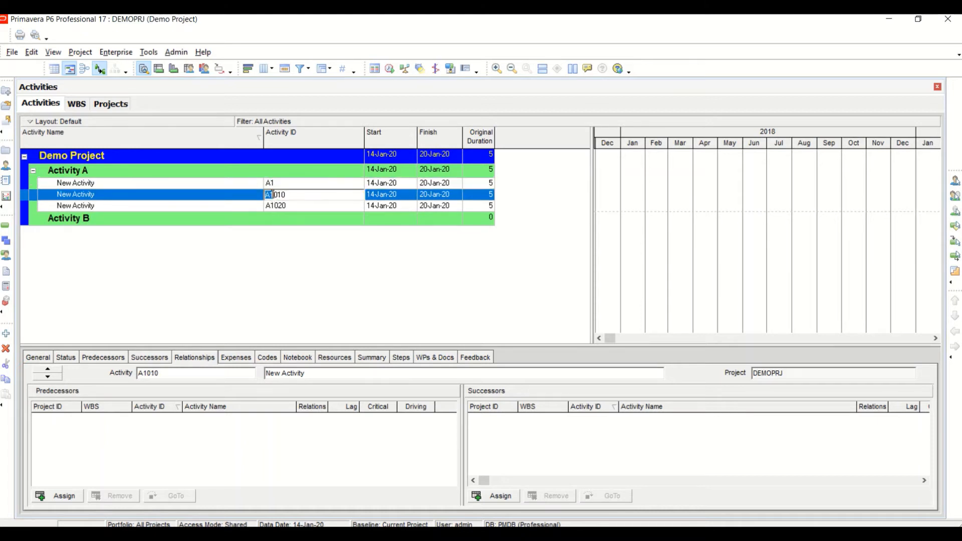
{"action": "left_click", "coordinate": [272, 195]}
{"action": "left_click_drag", "start_coordinate": [272, 194], "coordinate": [288, 194]}
{"action": "type", "text": "2"}
Change the ID of the third activity under Activity A to A3.
{"action": "left_click", "coordinate": [275, 203]}
{"action": "left_click", "coordinate": [273, 204]}
{"action": "left_click", "coordinate": [272, 205]}
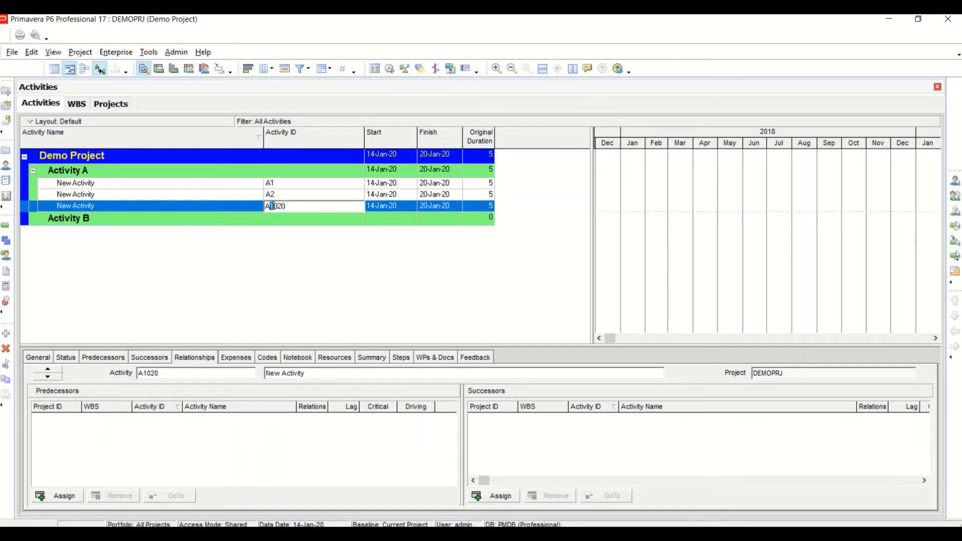
{"action": "left_click_drag", "start_coordinate": [272, 205], "coordinate": [299, 205]}
{"action": "type", "text": "3"}
{"action": "left_click", "coordinate": [315, 240]}
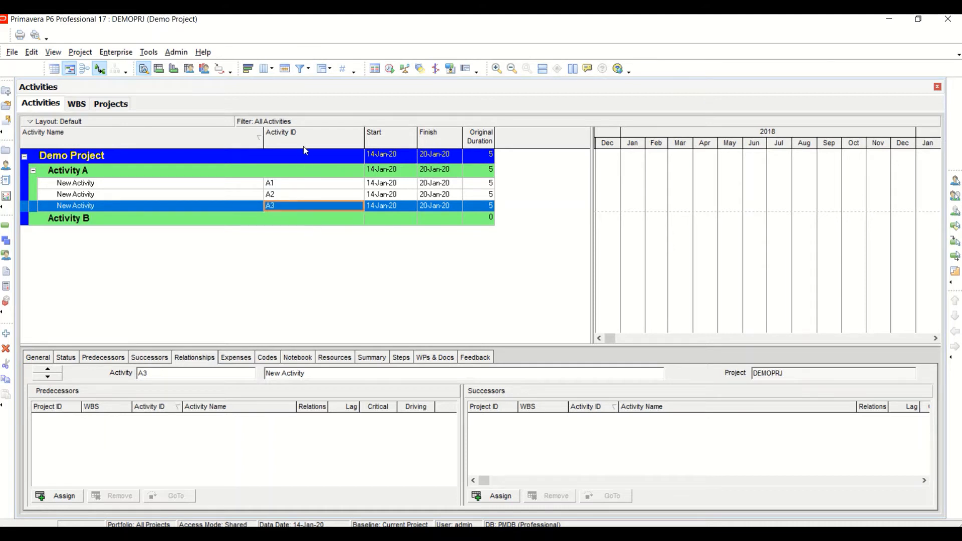
Rename activity A1 to Task 1 and activity A2 to Task 2.
{"action": "left_click", "coordinate": [187, 185]}
{"action": "left_click", "coordinate": [186, 185]}
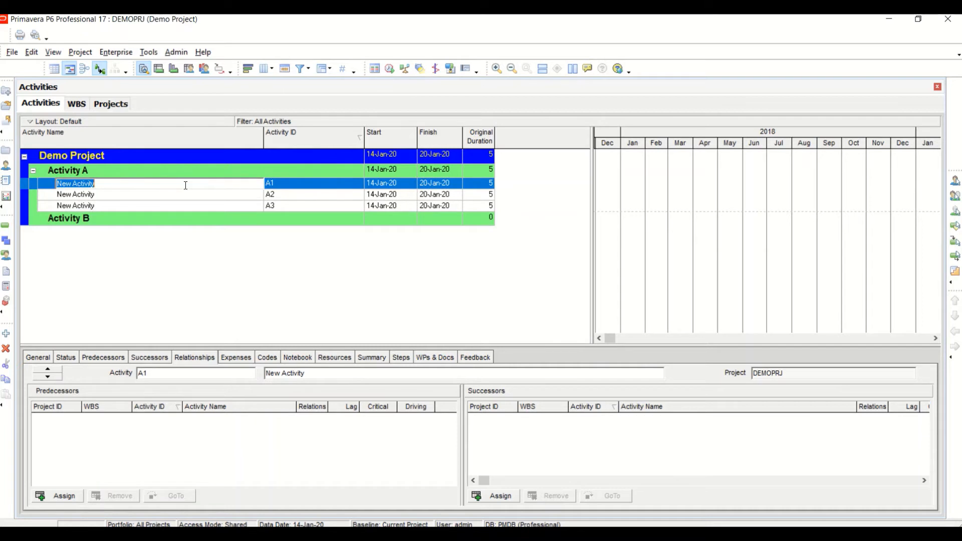
{"action": "type", "text": "Task 1"}
{"action": "key", "text": "Return"}
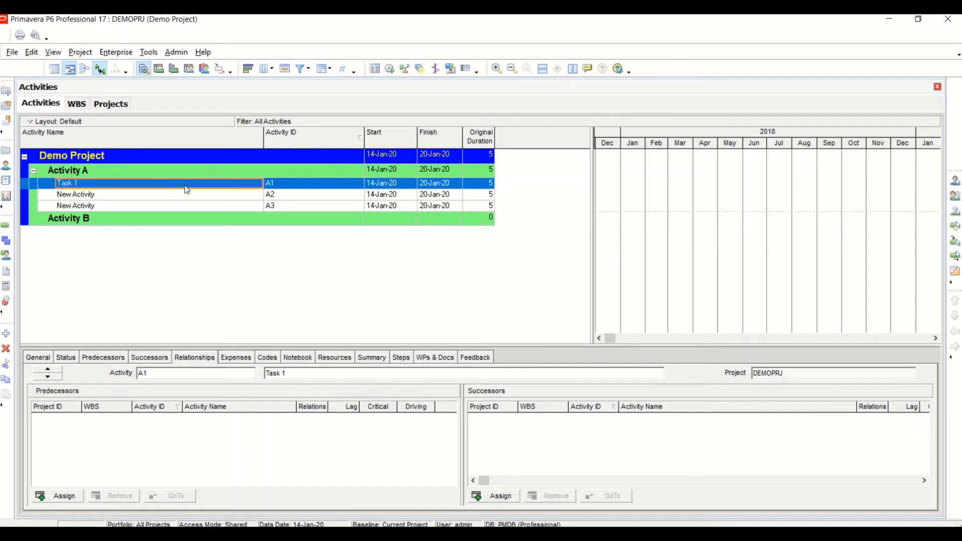
{"action": "key", "text": "Down"}
{"action": "type", "text": "Task 2"}
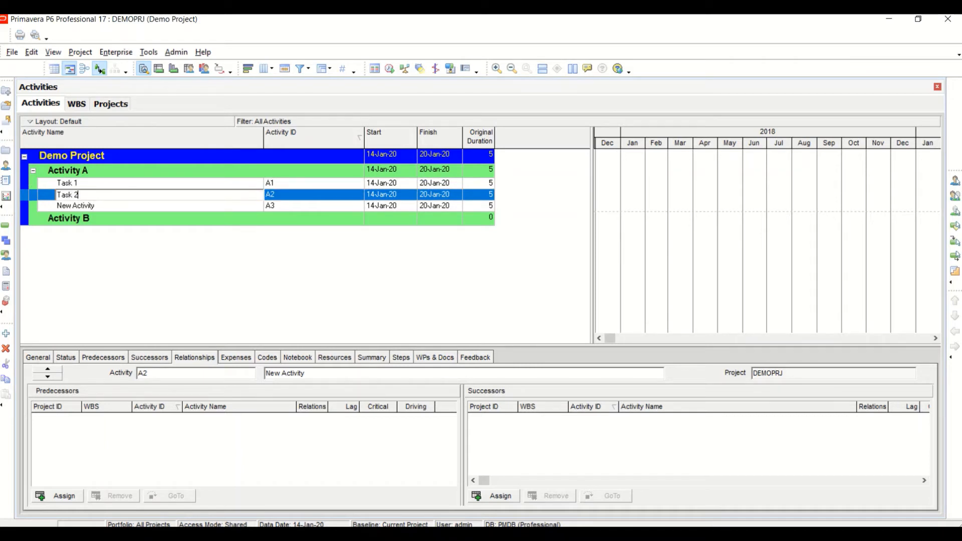
{"action": "key", "text": "Return"}
{"action": "key", "text": "Return"}
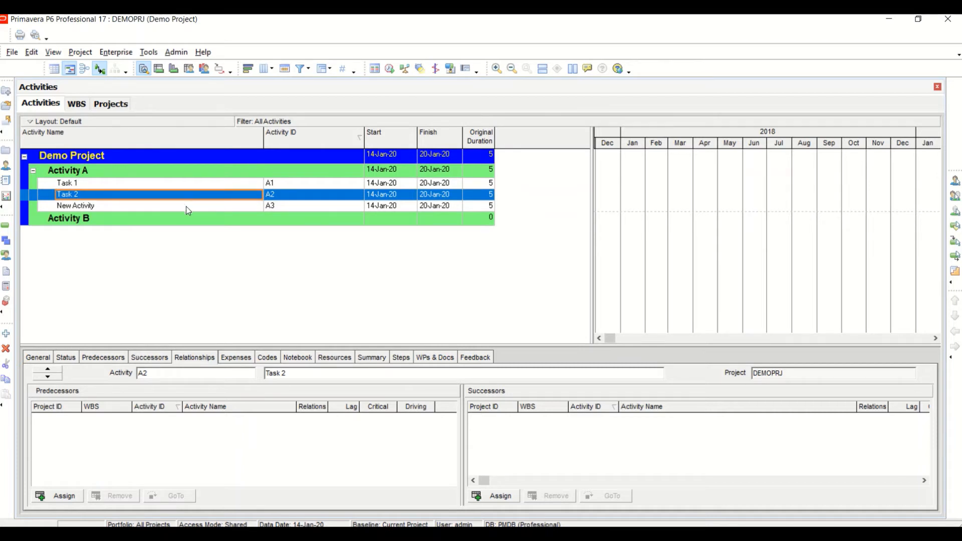
Rename activity A3 under Activity A to Task 3.
{"action": "left_click", "coordinate": [185, 206]}
{"action": "left_click", "coordinate": [186, 206]}
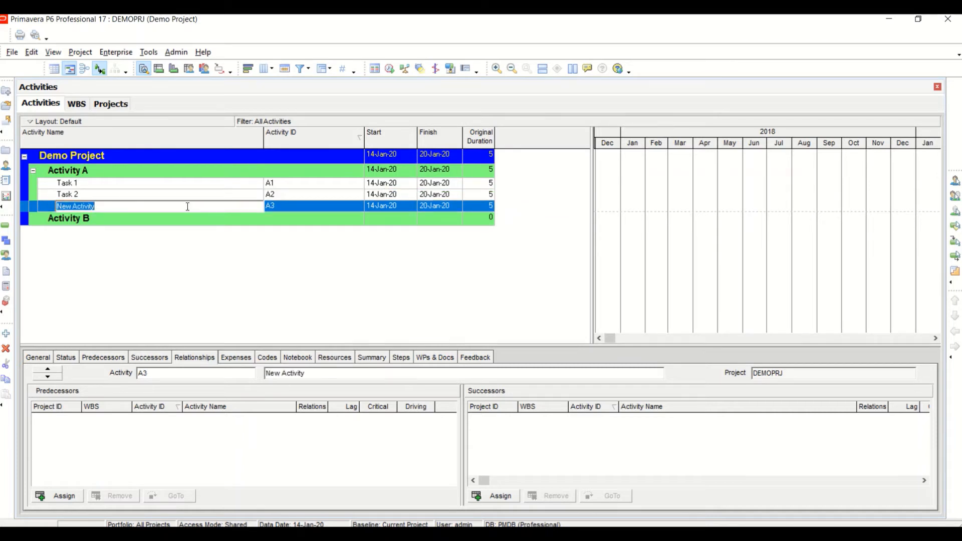
{"action": "type", "text": "Task 3"}
{"action": "key", "text": "Return"}
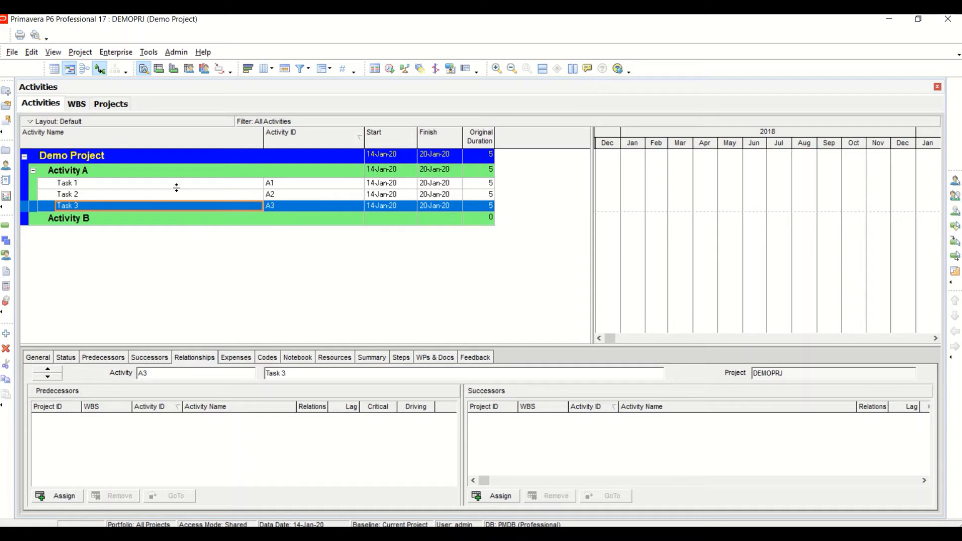
Copy Tasks 1 to 3 into the Activity B WBS element with all copy options kept, incrementing the activity IDs by 10.
{"action": "left_click", "coordinate": [175, 185], "text": "shift"}
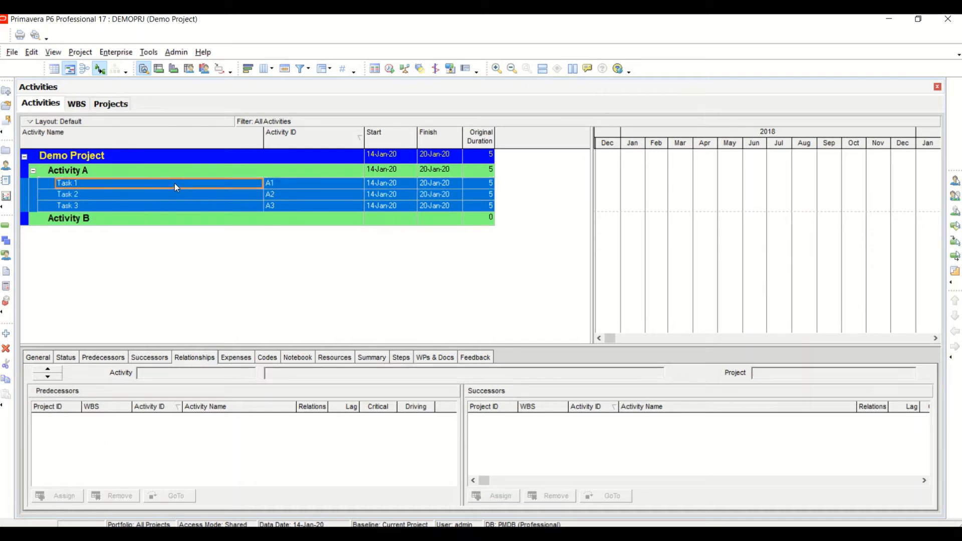
{"action": "right_click", "coordinate": [178, 198]}
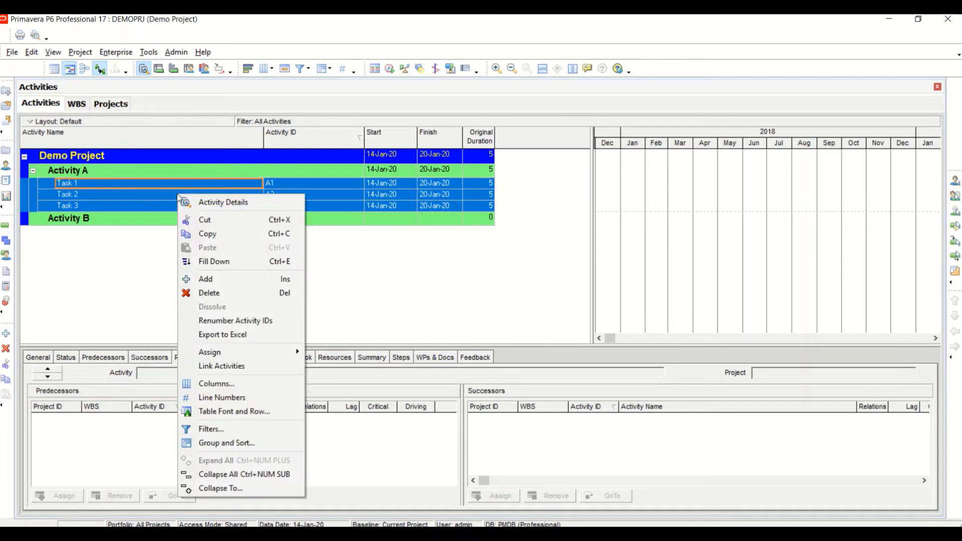
{"action": "left_click", "coordinate": [214, 234]}
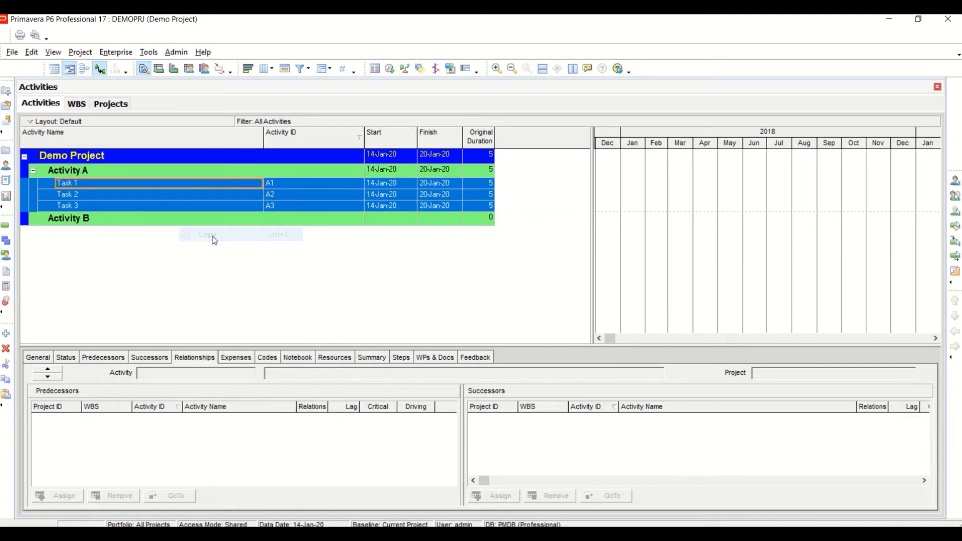
{"action": "left_click", "coordinate": [145, 222]}
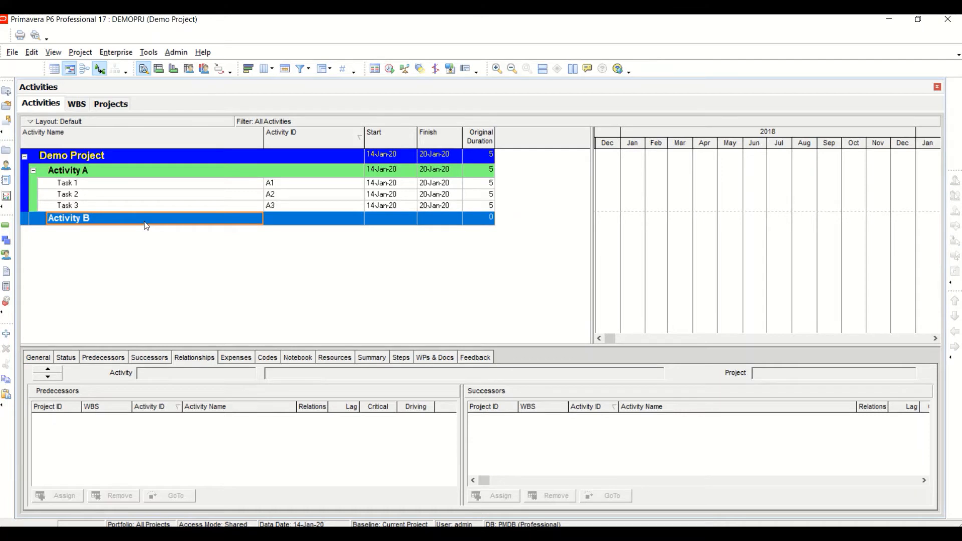
{"action": "right_click", "coordinate": [145, 224]}
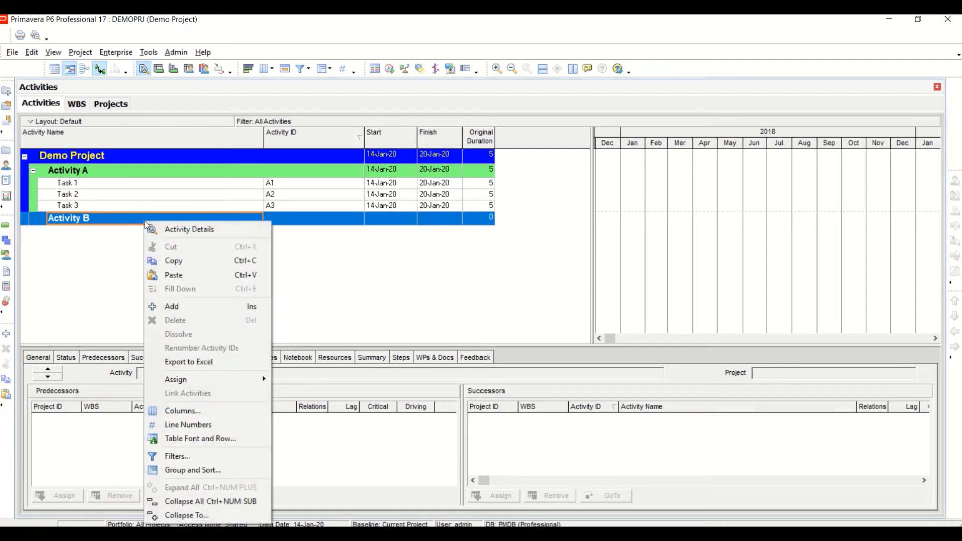
{"action": "left_click", "coordinate": [179, 275]}
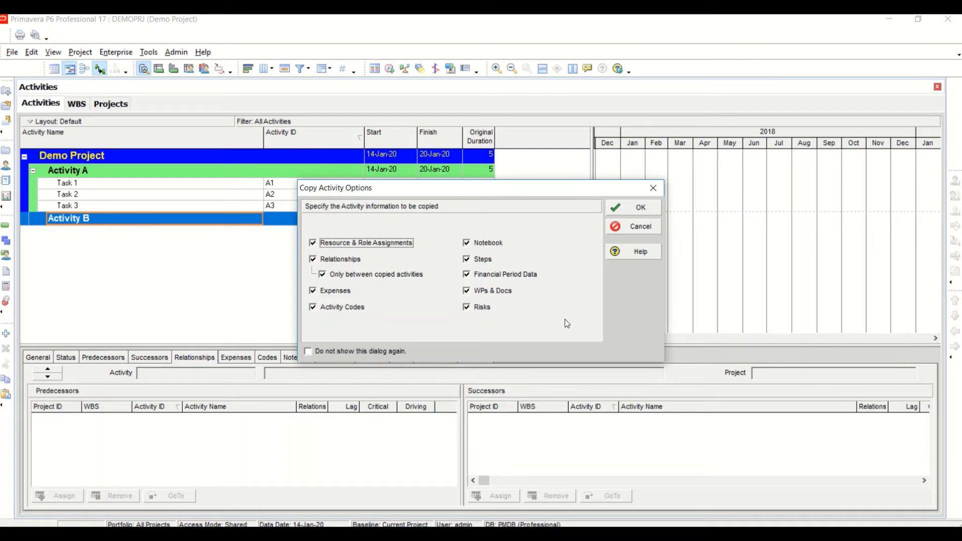
{"action": "left_click", "coordinate": [648, 208]}
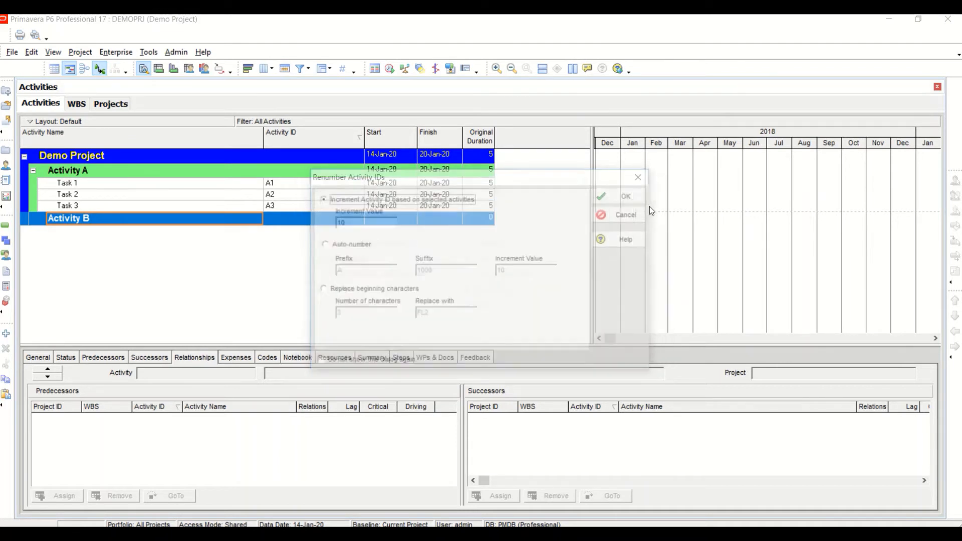
{"action": "left_click", "coordinate": [642, 194]}
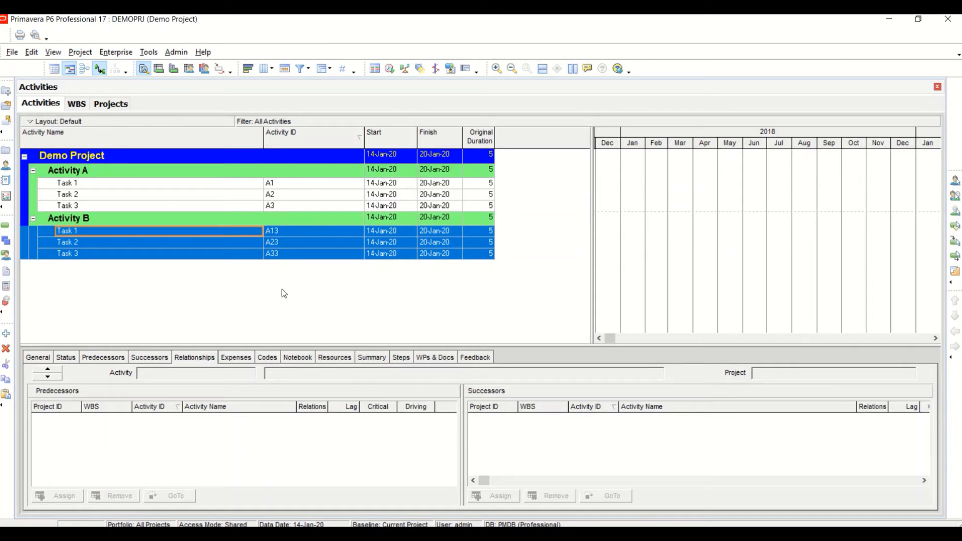
Rename the first copied activity under Activity B to Task 4.
{"action": "left_click", "coordinate": [253, 283]}
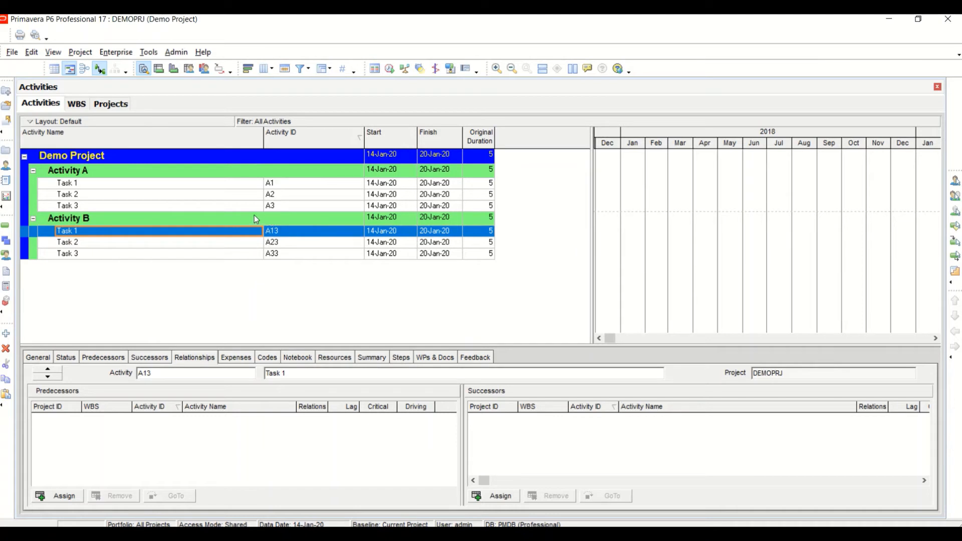
{"action": "left_click", "coordinate": [88, 230]}
{"action": "left_click", "coordinate": [88, 232]}
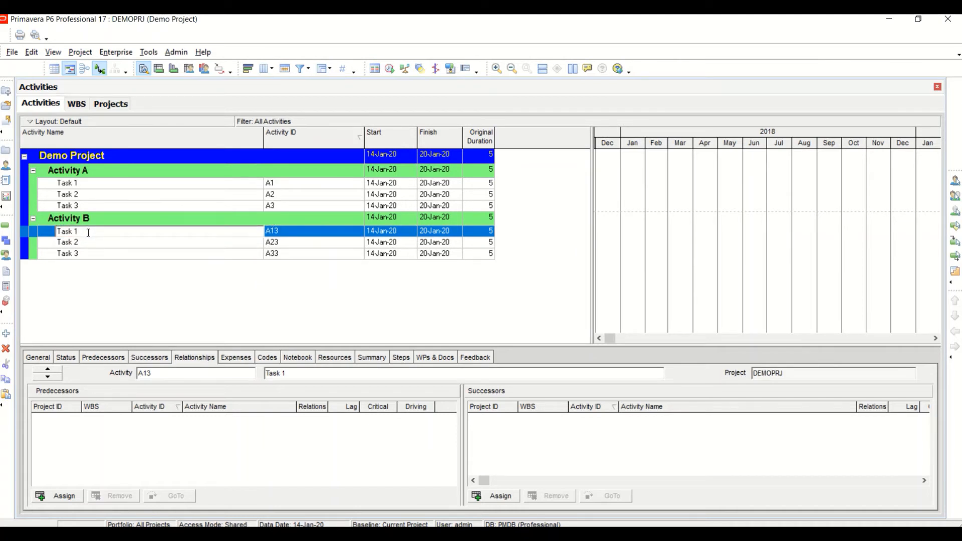
{"action": "key", "text": "BackSpace"}
{"action": "type", "text": "4"}
{"action": "key", "text": "Return"}
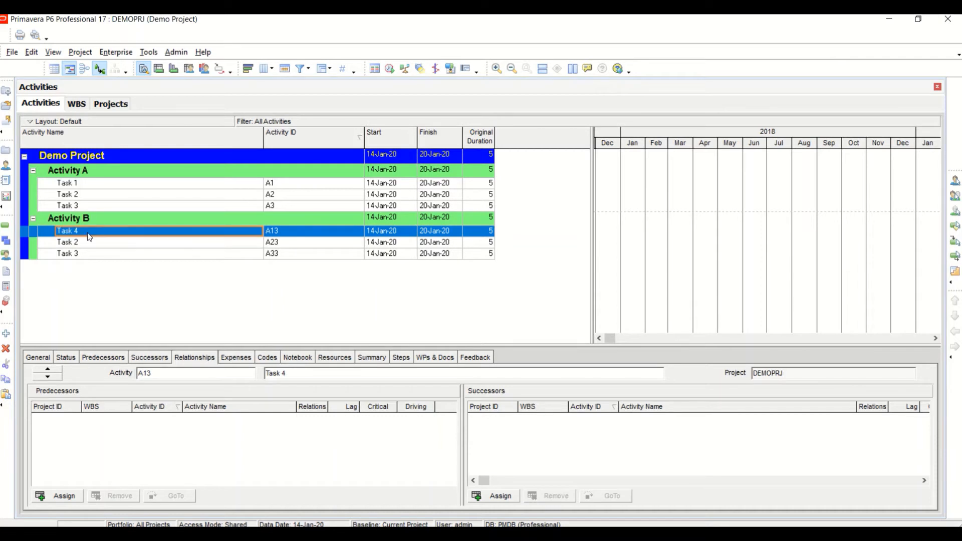
Rename the second copied activity under Activity B to Task 5.
{"action": "left_click", "coordinate": [82, 242]}
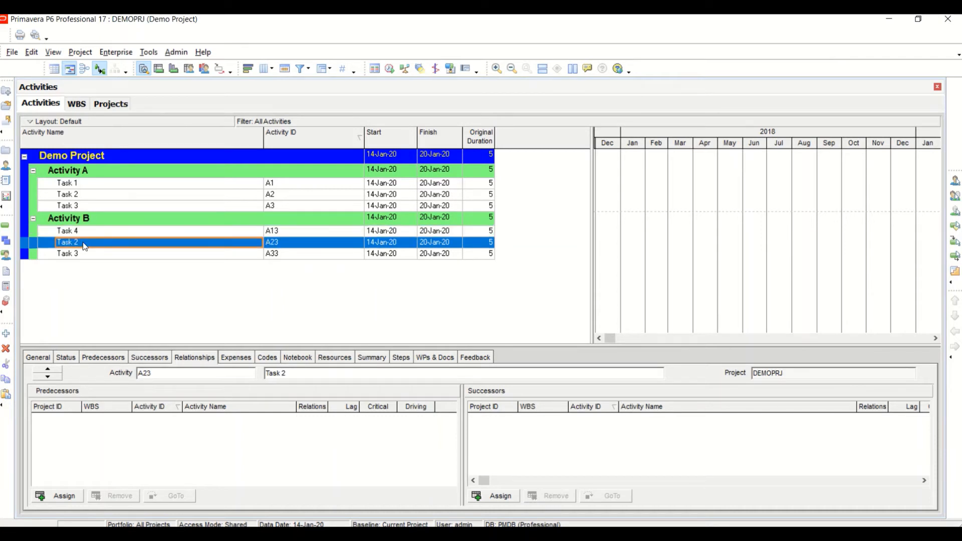
{"action": "left_click", "coordinate": [83, 242]}
{"action": "left_click", "coordinate": [84, 243]}
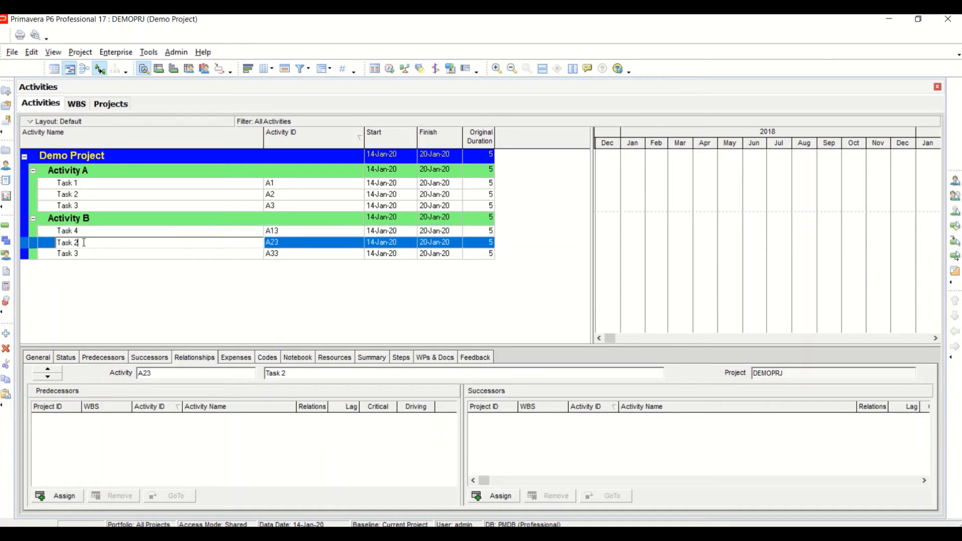
{"action": "key", "text": "BackSpace"}
{"action": "type", "text": "5"}
{"action": "key", "text": "Return"}
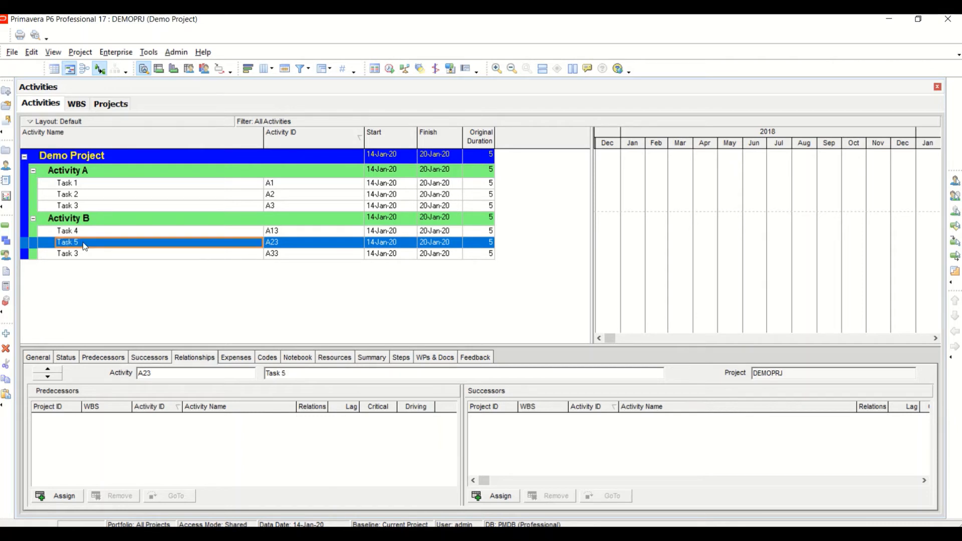
Rename the third copied activity under Activity B to Task 6.
{"action": "left_click", "coordinate": [85, 254]}
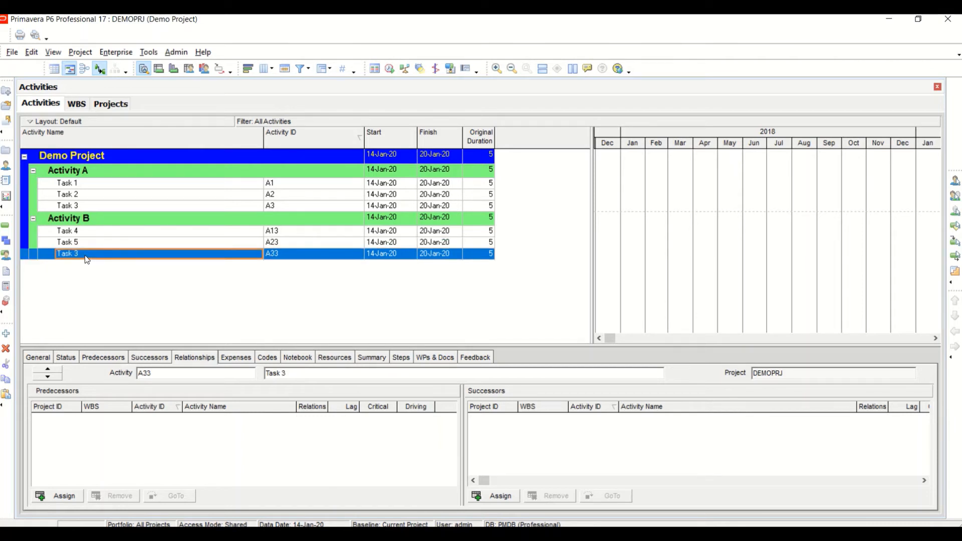
{"action": "left_click", "coordinate": [86, 255]}
{"action": "left_click", "coordinate": [85, 255]}
{"action": "key", "text": "BackSpace"}
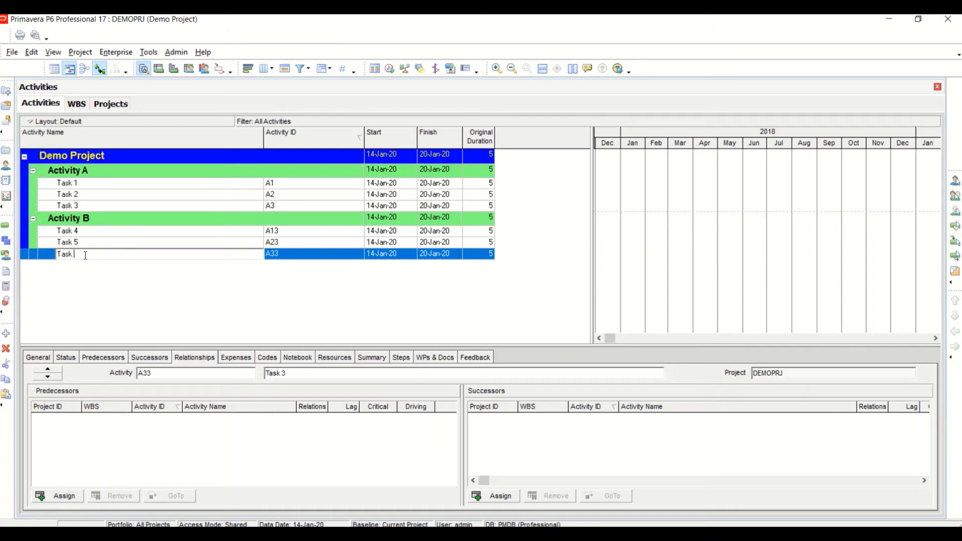
{"action": "type", "text": "6"}
{"action": "key", "text": "Return"}
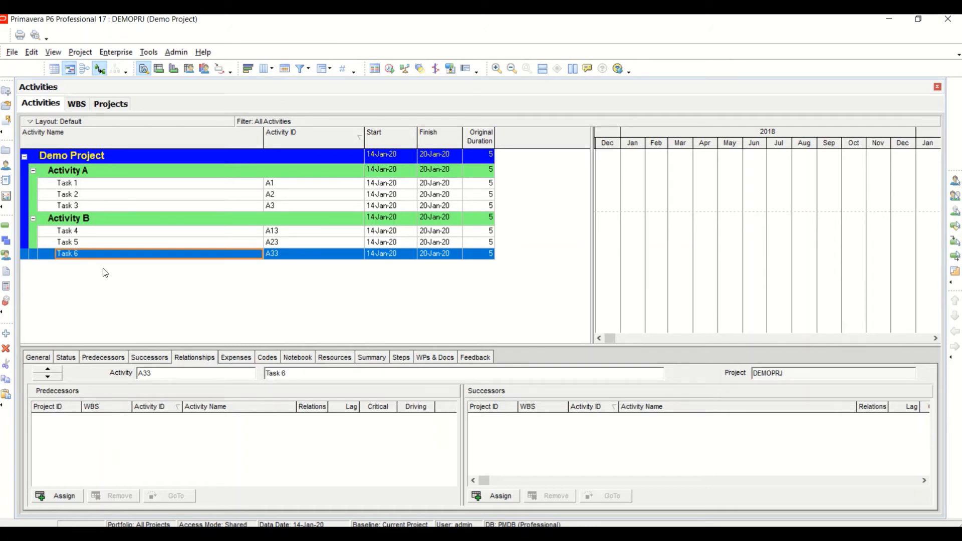
Sort the activities by activity name and change the ID of Task 4 to A4.
{"action": "left_click", "coordinate": [190, 133]}
{"action": "left_click", "coordinate": [289, 233]}
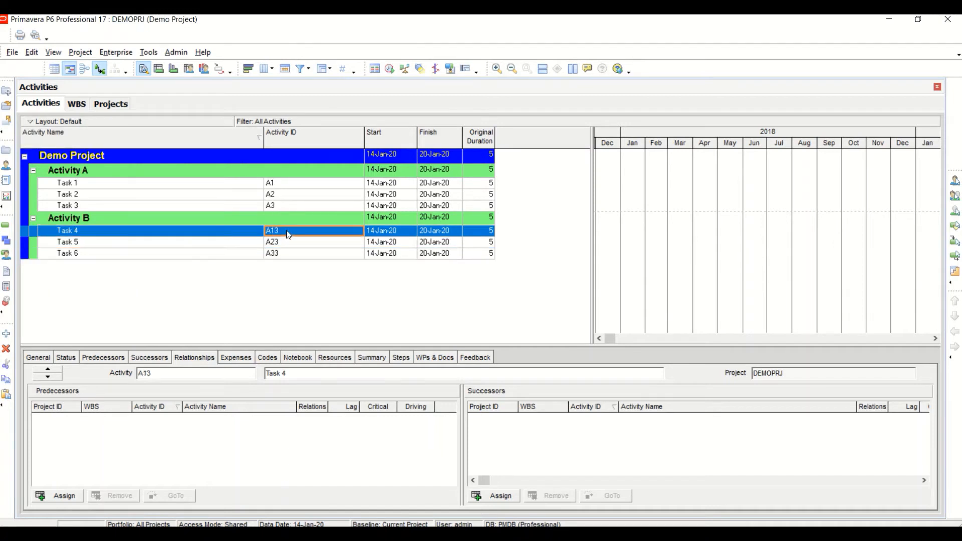
{"action": "left_click", "coordinate": [287, 232]}
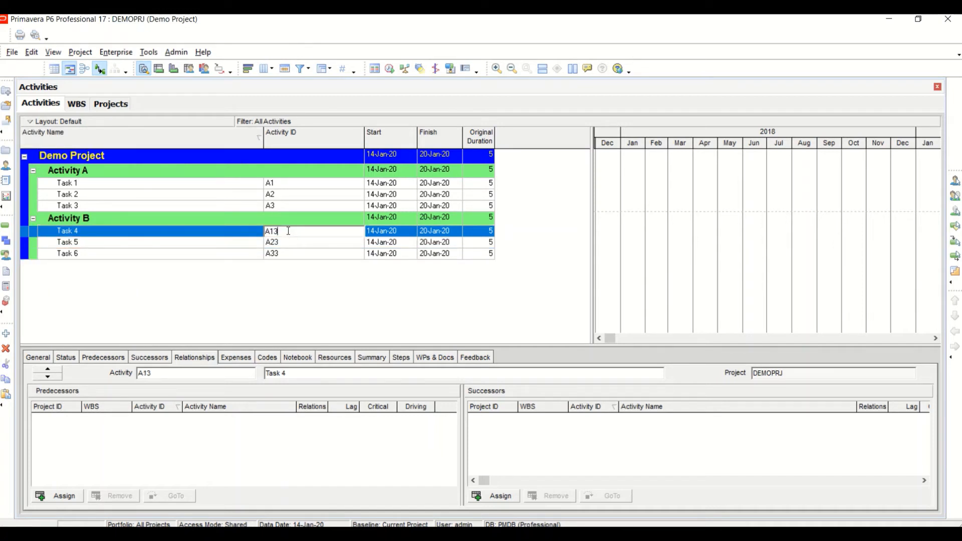
{"action": "key", "text": "BackSpace"}
{"action": "key", "text": "BackSpace"}
{"action": "type", "text": "4"}
{"action": "key", "text": "Return"}
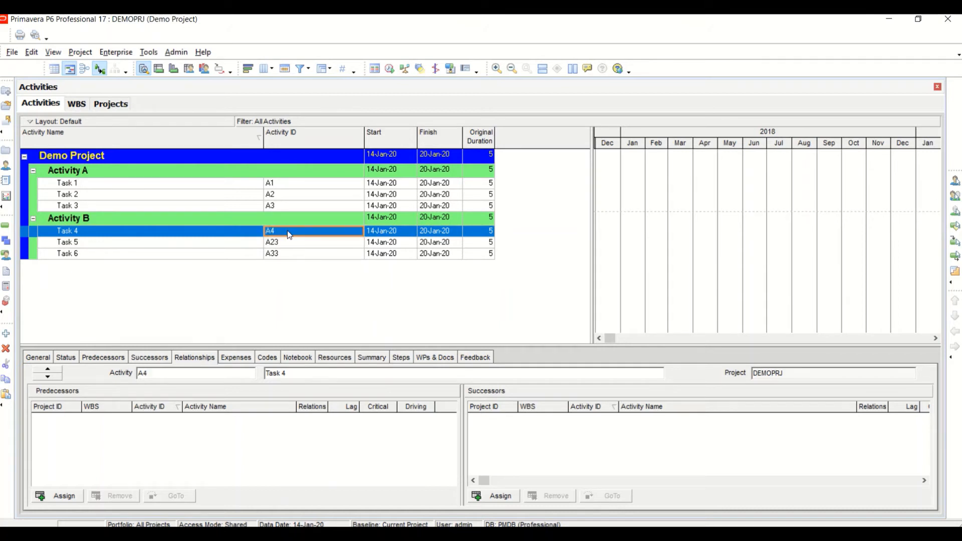
Change the activity ID of Task 5 under Activity B to A5.
{"action": "left_click", "coordinate": [286, 244]}
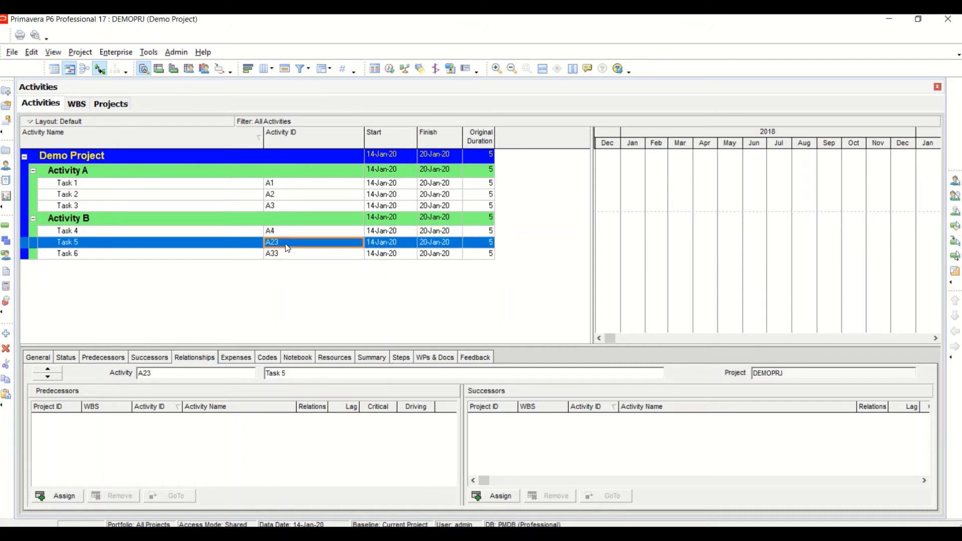
{"action": "left_click", "coordinate": [286, 244]}
{"action": "left_click", "coordinate": [286, 244]}
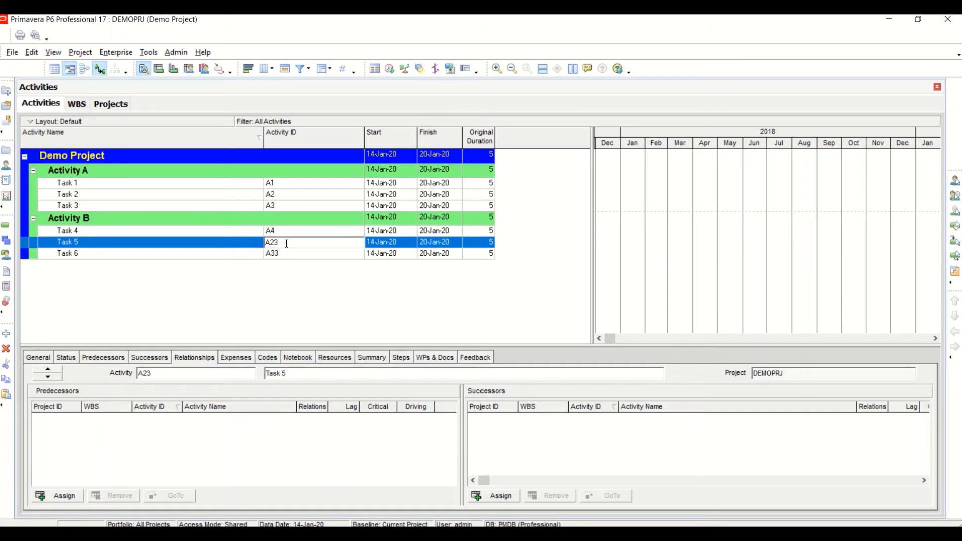
{"action": "key", "text": "BackSpace"}
{"action": "key", "text": "BackSpace"}
{"action": "type", "text": "5"}
{"action": "key", "text": "Return"}
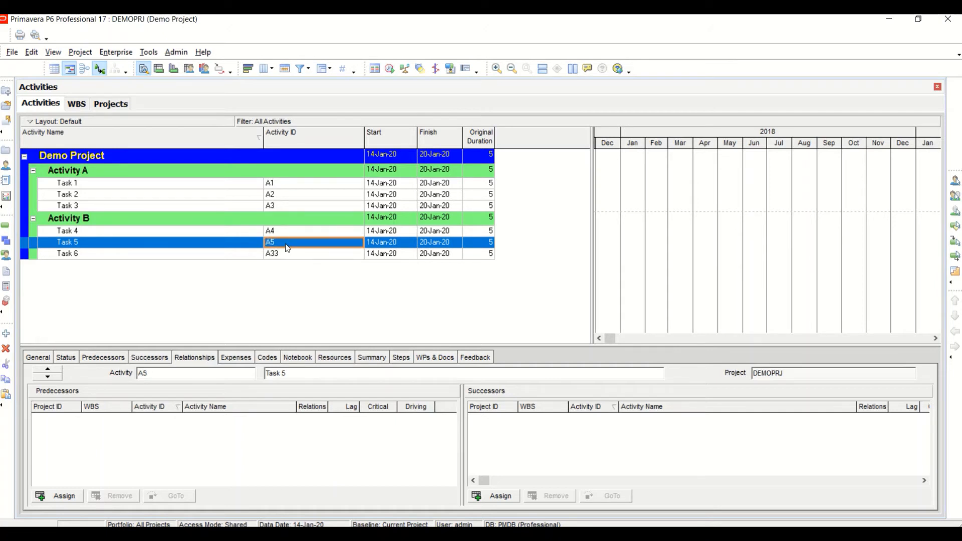
Change the activity ID of Task 6 under Activity B to A6.
{"action": "left_click", "coordinate": [286, 253]}
{"action": "left_click", "coordinate": [285, 253]}
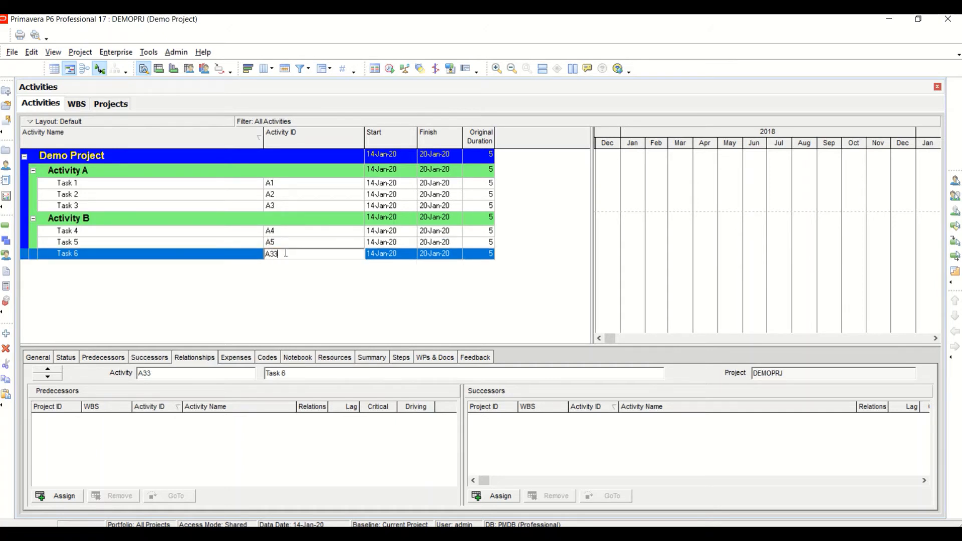
{"action": "key", "text": "BackSpace"}
{"action": "key", "text": "BackSpace"}
{"action": "type", "text": "6"}
{"action": "key", "text": "Return"}
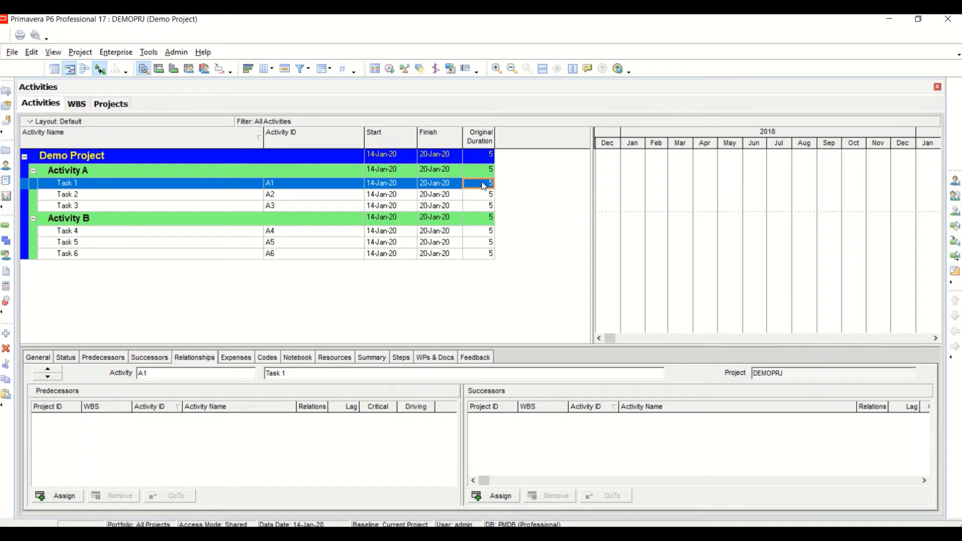
Set the original durations under Activity A to 4 for Task 1, 4 for Task 2 and 3 for Task 3.
{"action": "type", "text": "4"}
{"action": "left_click", "coordinate": [480, 197]}
{"action": "type", "text": "4"}
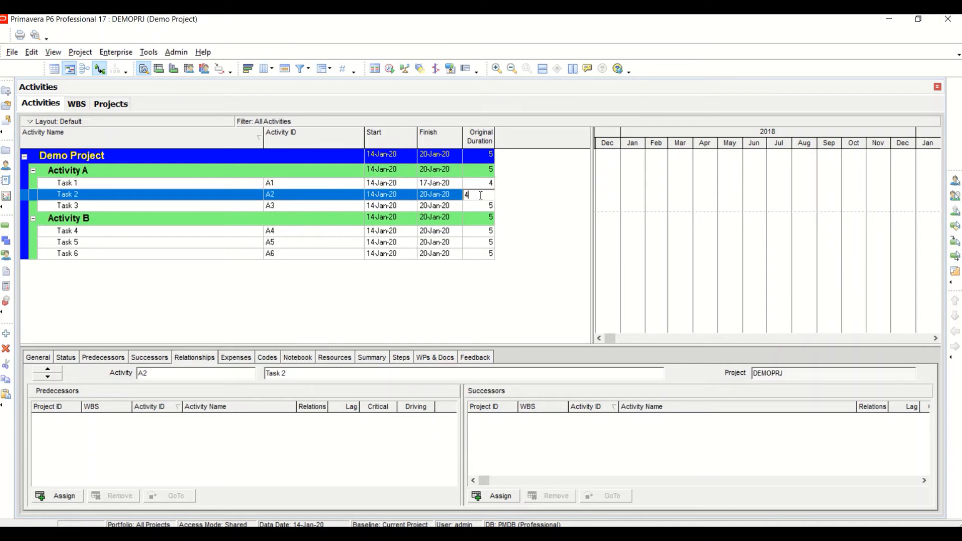
{"action": "left_click", "coordinate": [478, 205]}
{"action": "type", "text": "3"}
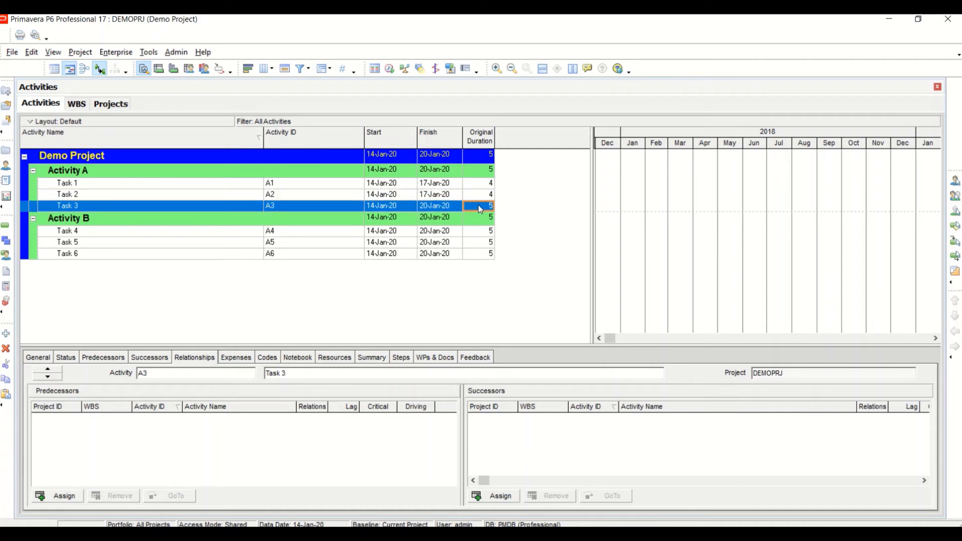
Set the original durations under Activity B to 4 for Task 4, 2 for Task 5 and 1 for Task 6.
{"action": "left_click", "coordinate": [485, 231]}
{"action": "type", "text": "4"}
{"action": "left_click", "coordinate": [483, 243]}
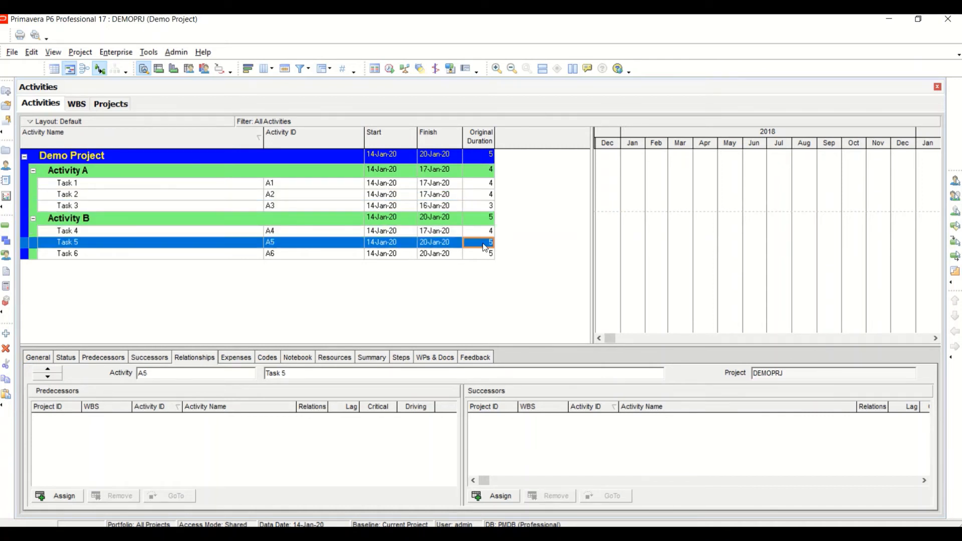
{"action": "type", "text": "2"}
{"action": "left_click", "coordinate": [484, 254]}
{"action": "type", "text": "1"}
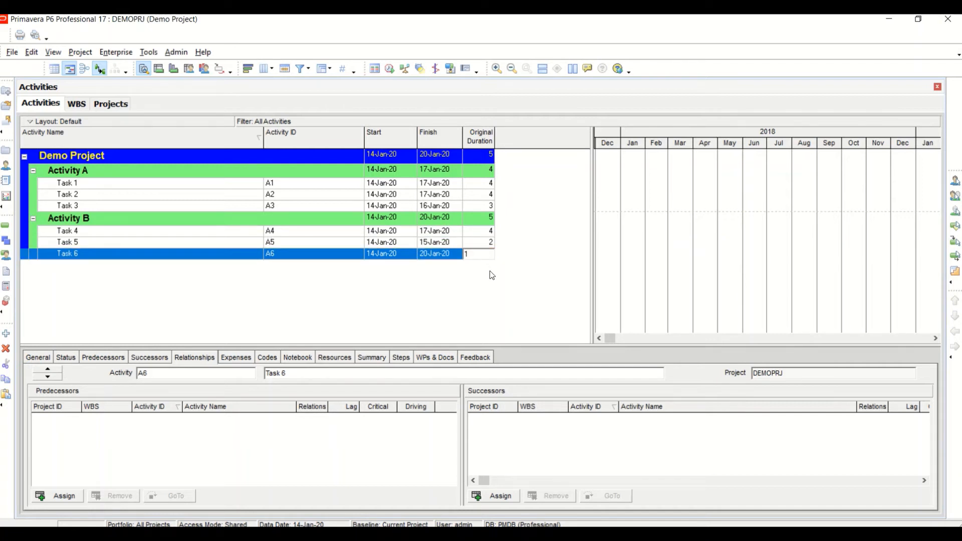
{"action": "key", "text": "Return"}
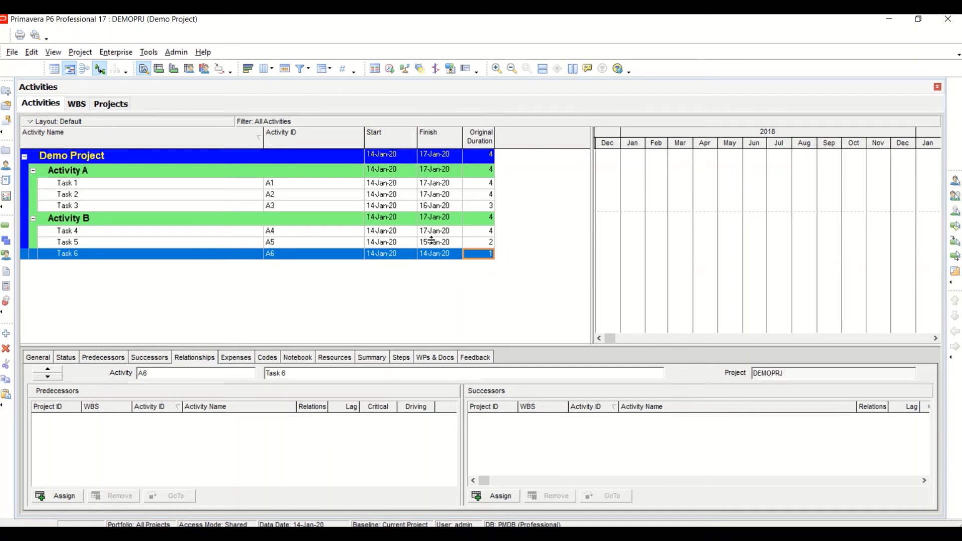
Link Task 1, Task 2 and Task 3 under Activity A in sequence and review each one's relationships.
{"action": "left_click", "coordinate": [232, 185]}
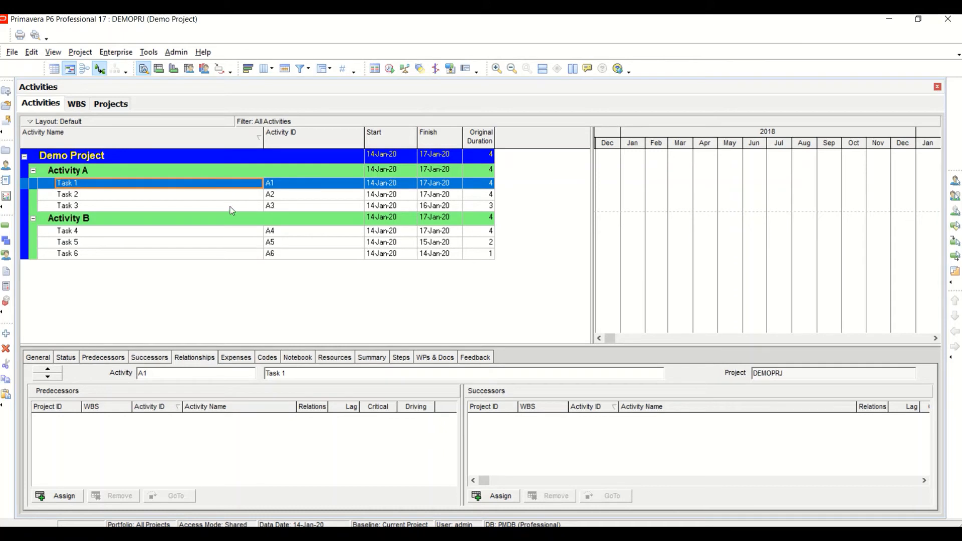
{"action": "left_click", "coordinate": [230, 207], "text": "shift"}
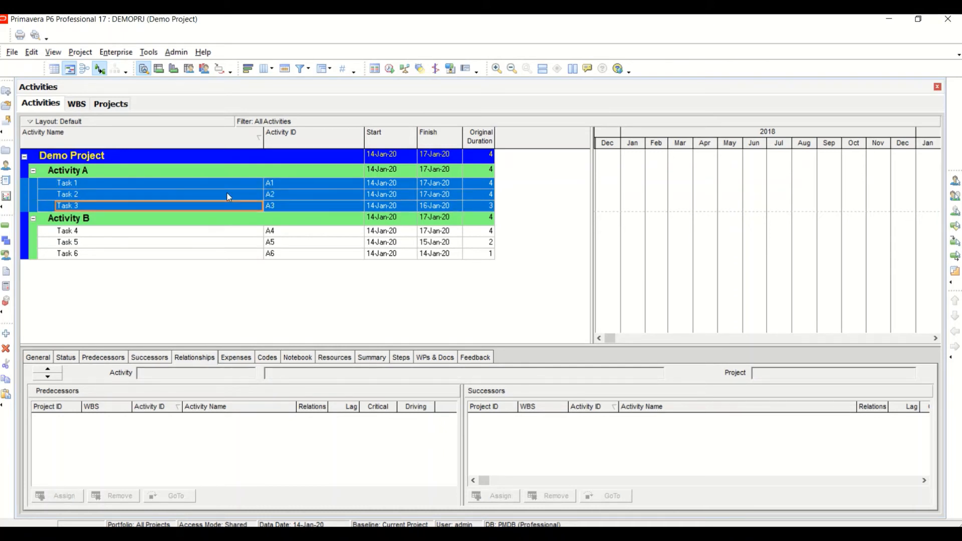
{"action": "right_click", "coordinate": [227, 193]}
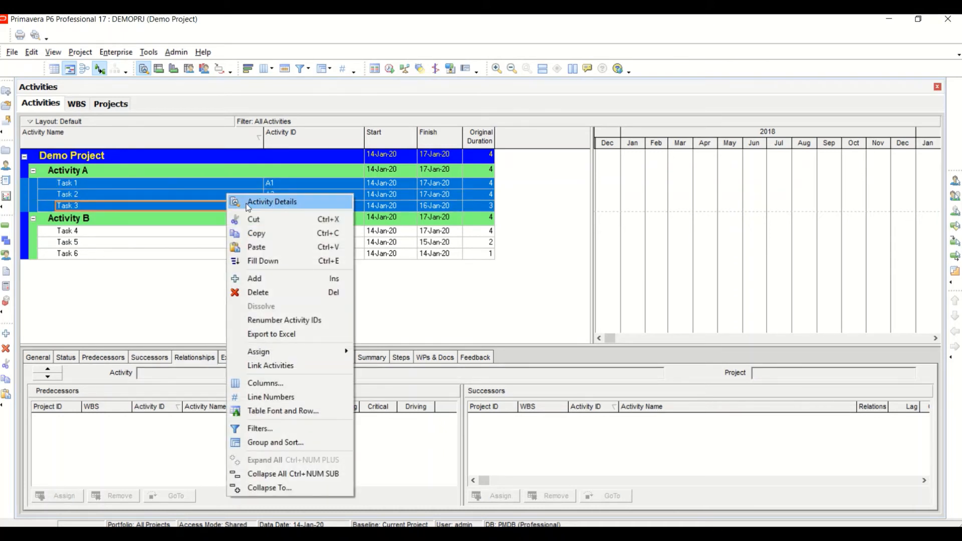
{"action": "left_click", "coordinate": [301, 365]}
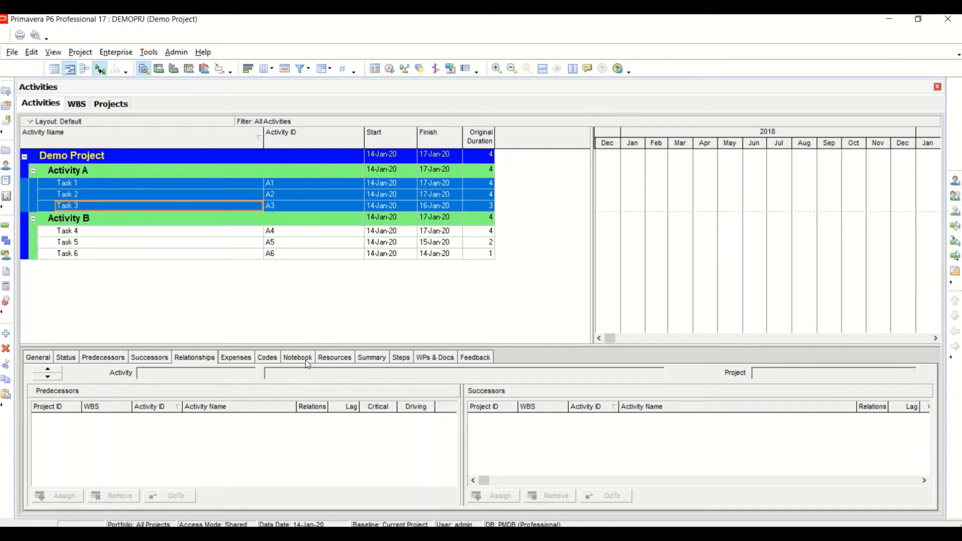
{"action": "left_click", "coordinate": [241, 184]}
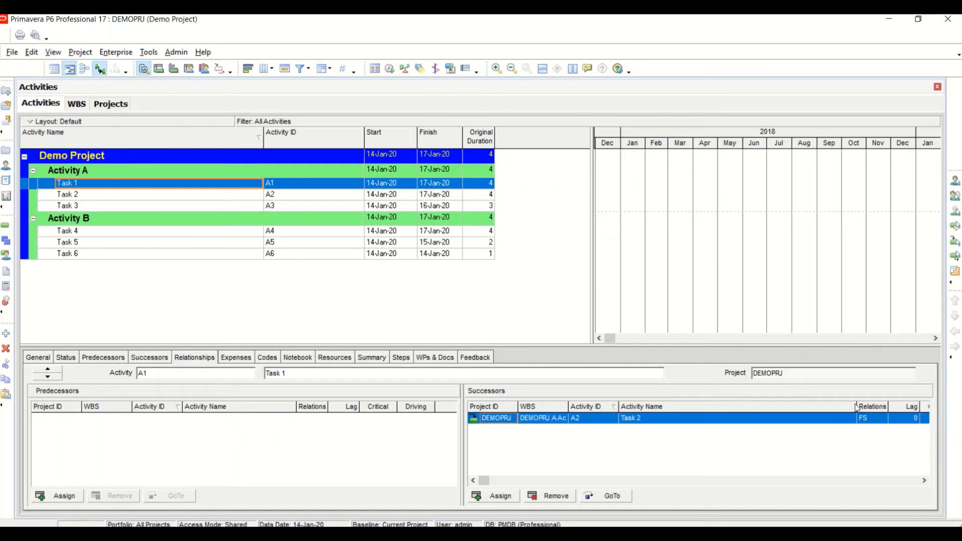
{"action": "left_click", "coordinate": [305, 196]}
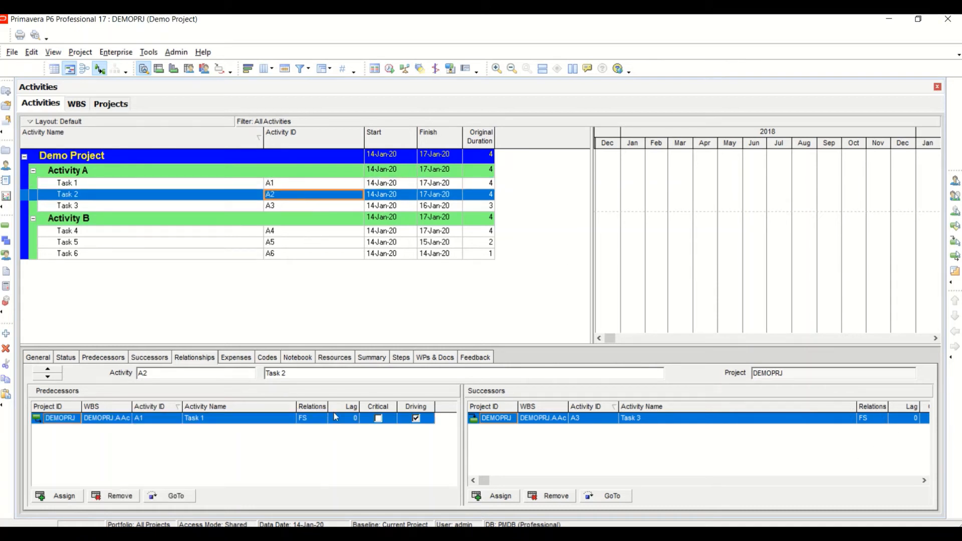
{"action": "left_click", "coordinate": [312, 209]}
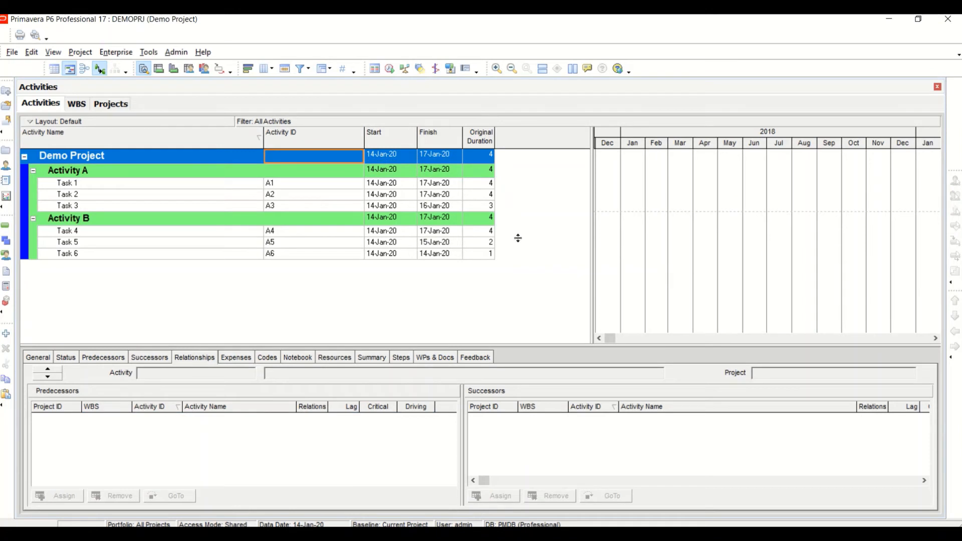
Assign Task 1 (A1) as the predecessor of Task 4 under Activity B.
{"action": "left_click", "coordinate": [228, 237]}
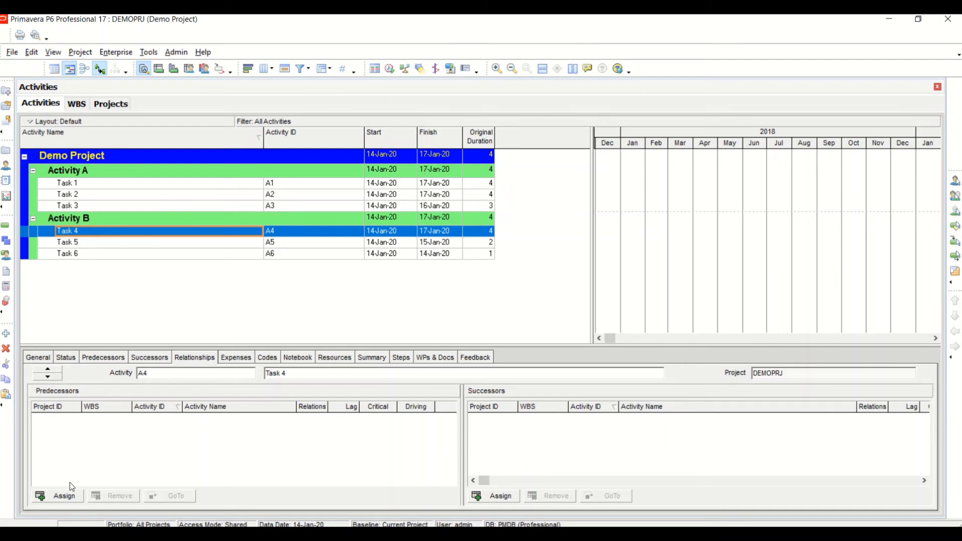
{"action": "left_click", "coordinate": [71, 496]}
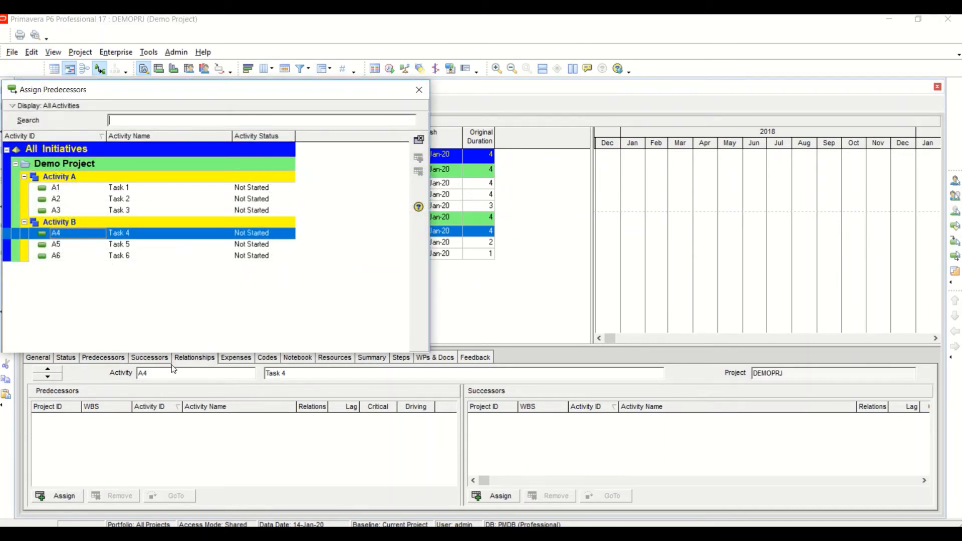
{"action": "left_click", "coordinate": [204, 189]}
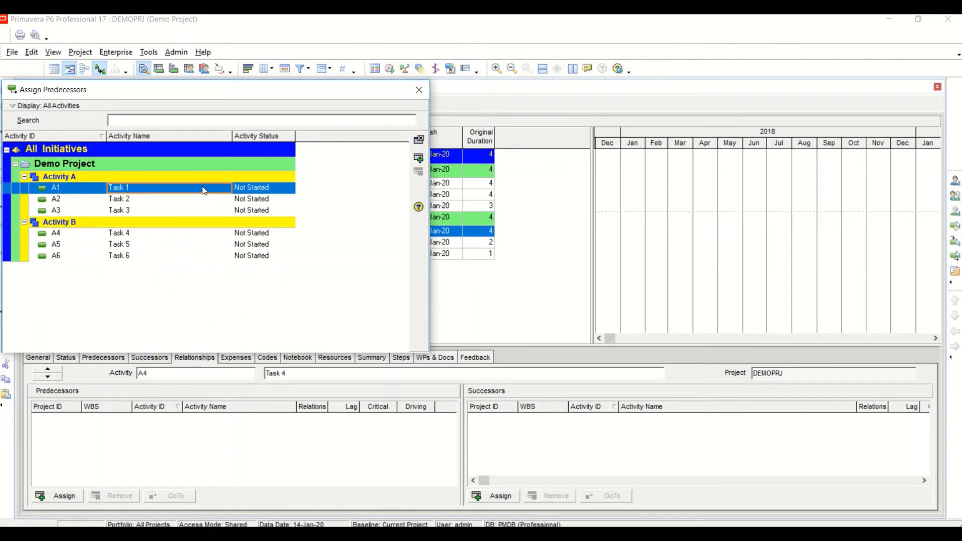
{"action": "left_click", "coordinate": [419, 159]}
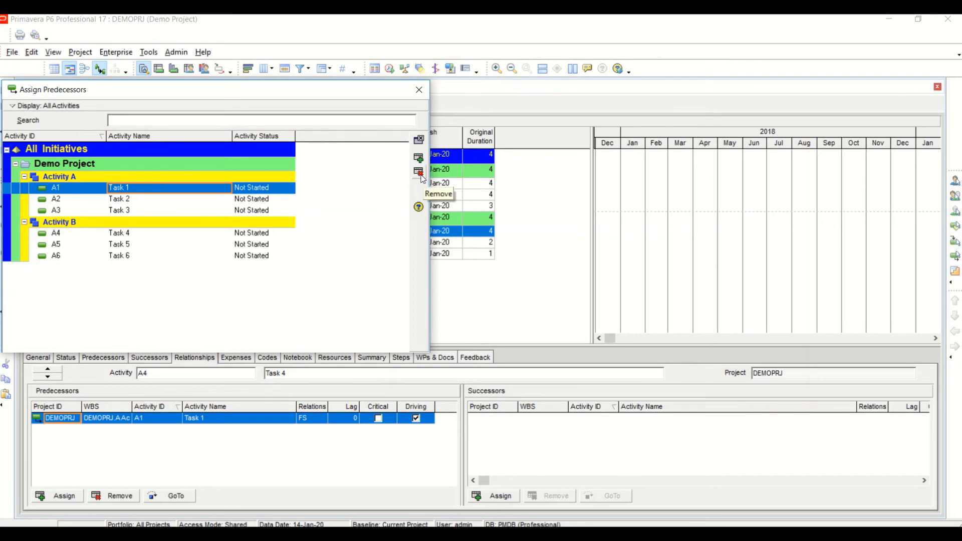
{"action": "left_click", "coordinate": [419, 140]}
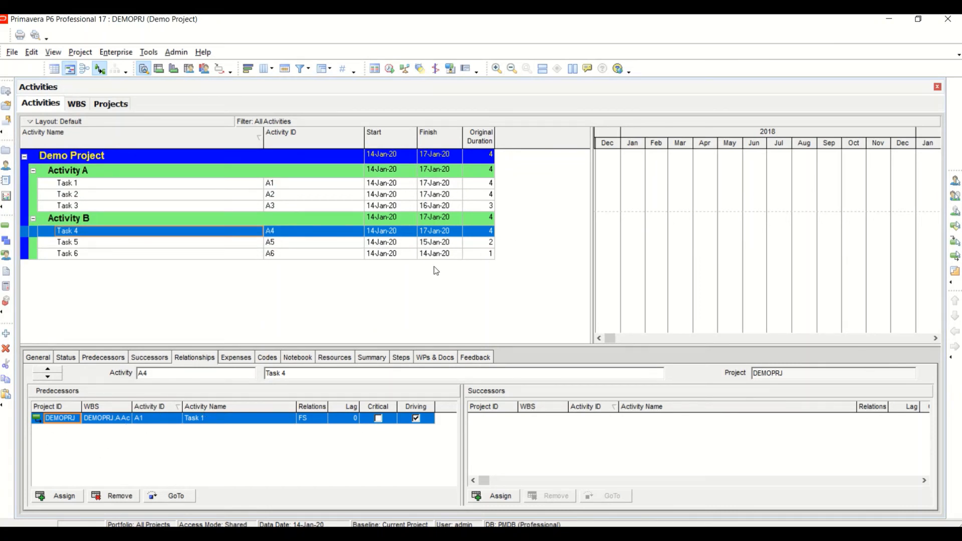
Assign Task 4 (A4) as the predecessor of Task 5 under Activity B.
{"action": "left_click", "coordinate": [223, 243]}
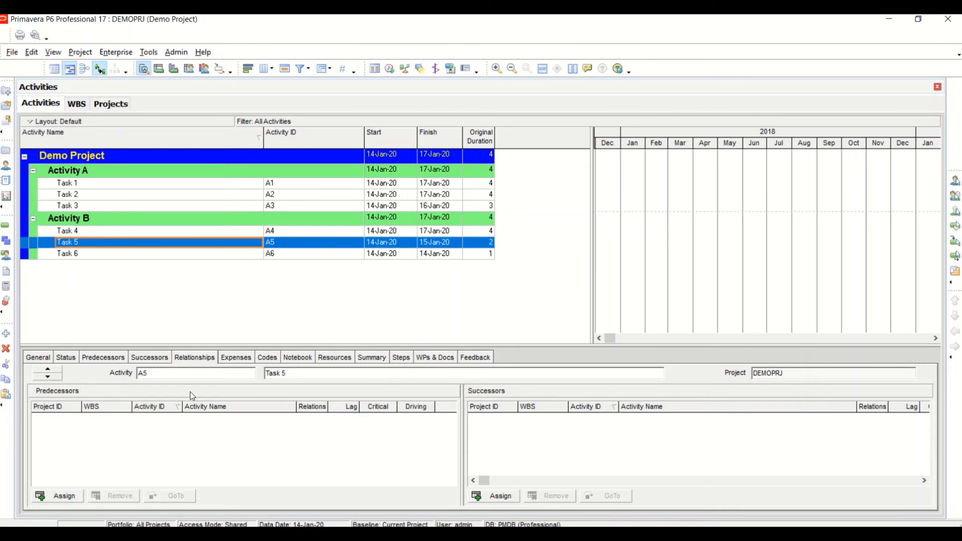
{"action": "left_click", "coordinate": [68, 495]}
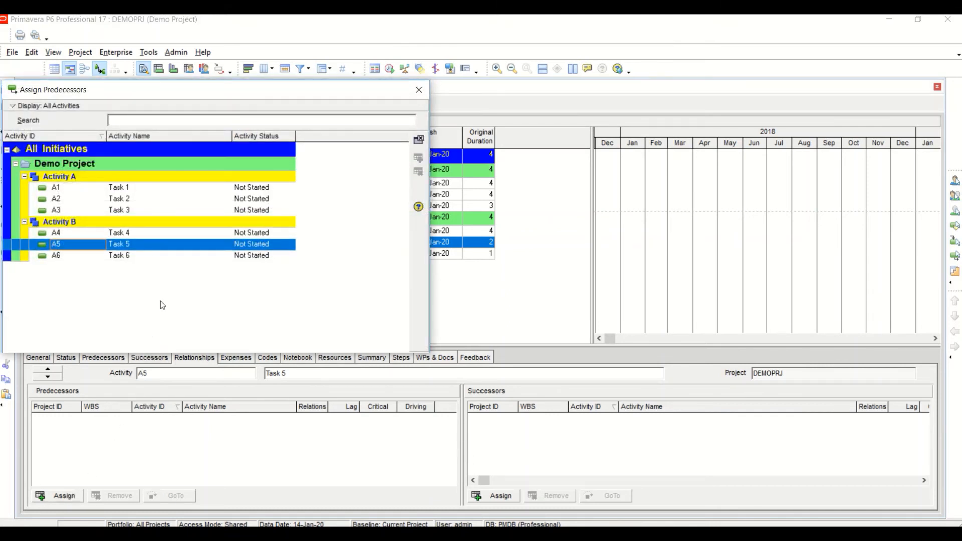
{"action": "left_click", "coordinate": [172, 234]}
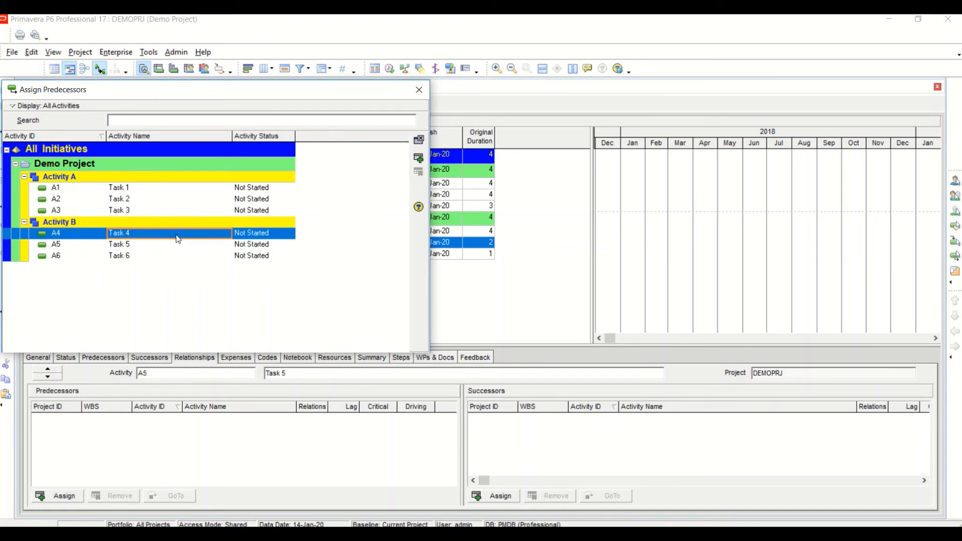
{"action": "left_click", "coordinate": [423, 158]}
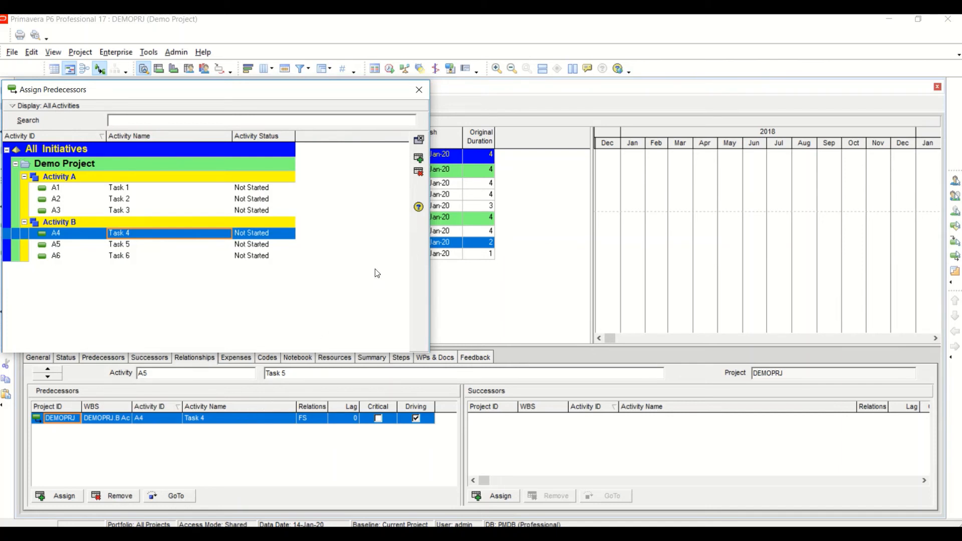
{"action": "left_click", "coordinate": [421, 141]}
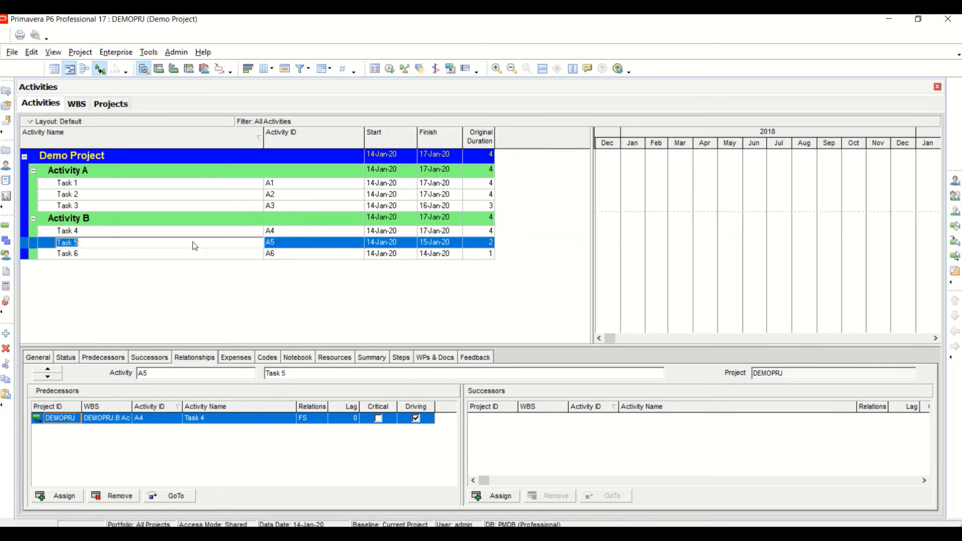
{"action": "left_click", "coordinate": [321, 246]}
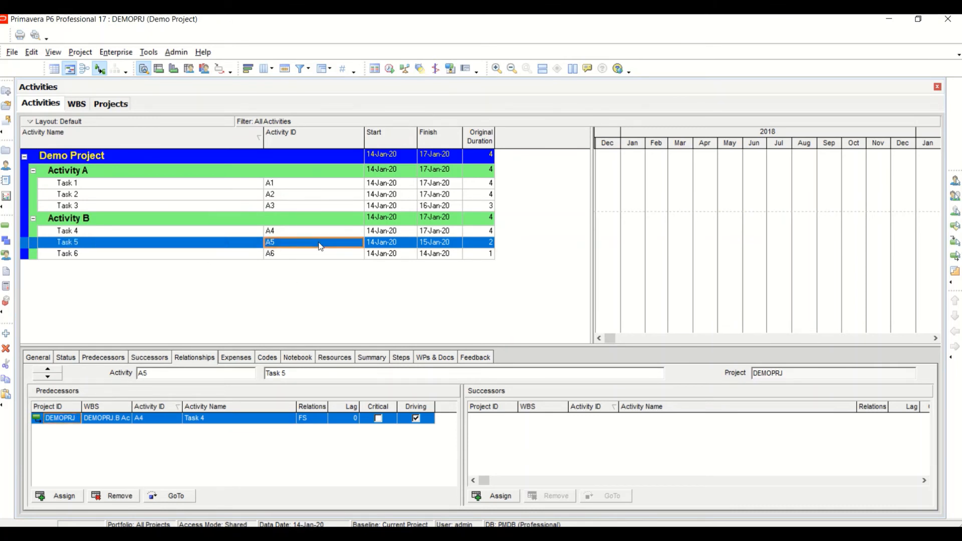
Assign Task 5 (A5) as the predecessor of Task 6 under Activity B.
{"action": "left_click", "coordinate": [237, 256]}
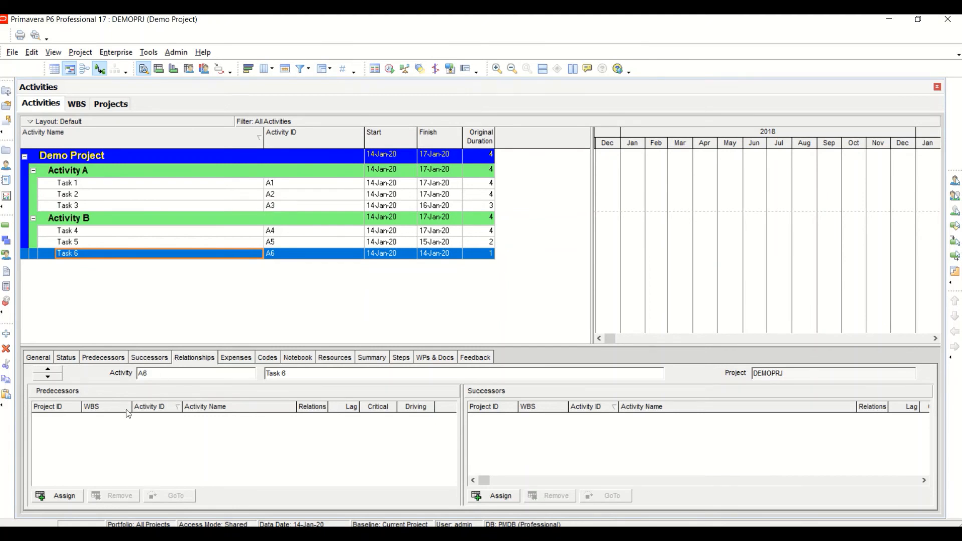
{"action": "left_click", "coordinate": [71, 495]}
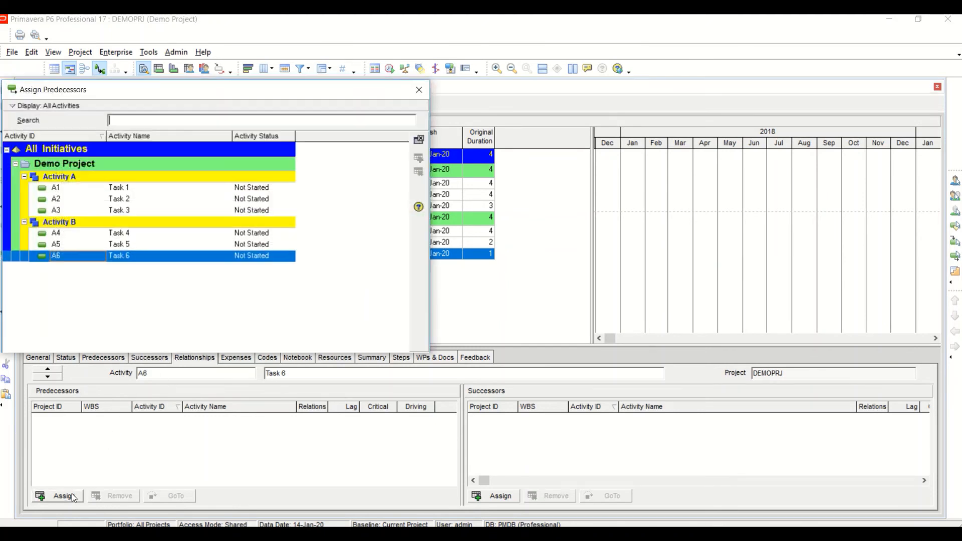
{"action": "left_click", "coordinate": [141, 245]}
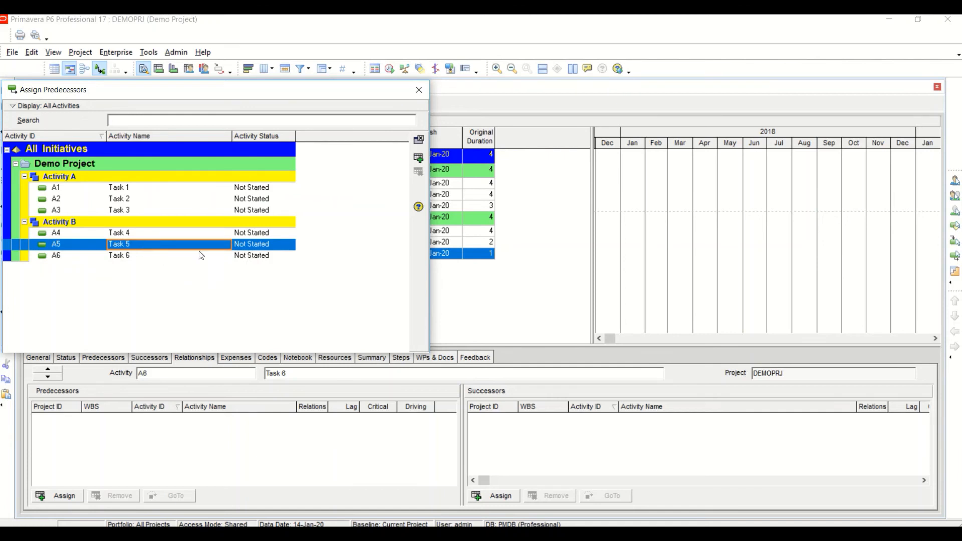
{"action": "left_click", "coordinate": [419, 160]}
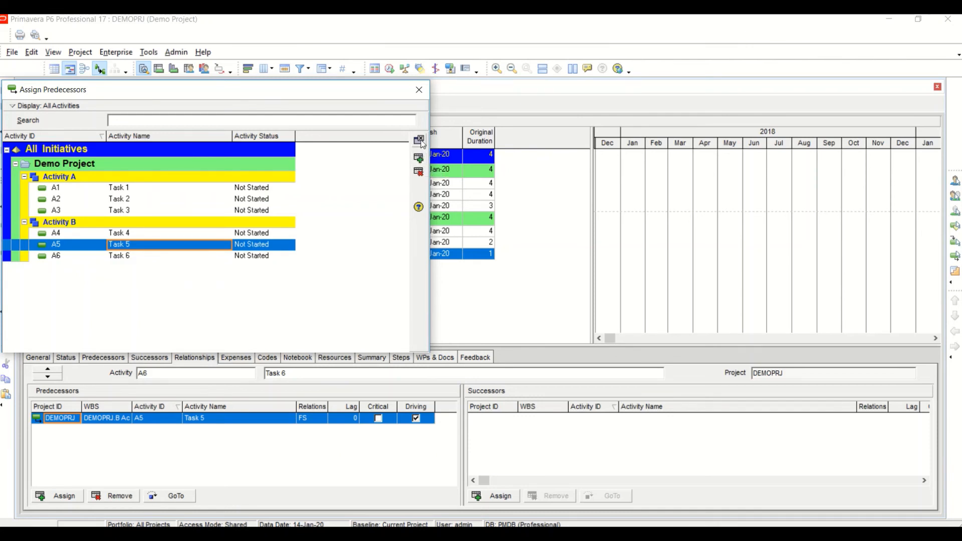
{"action": "left_click", "coordinate": [419, 140]}
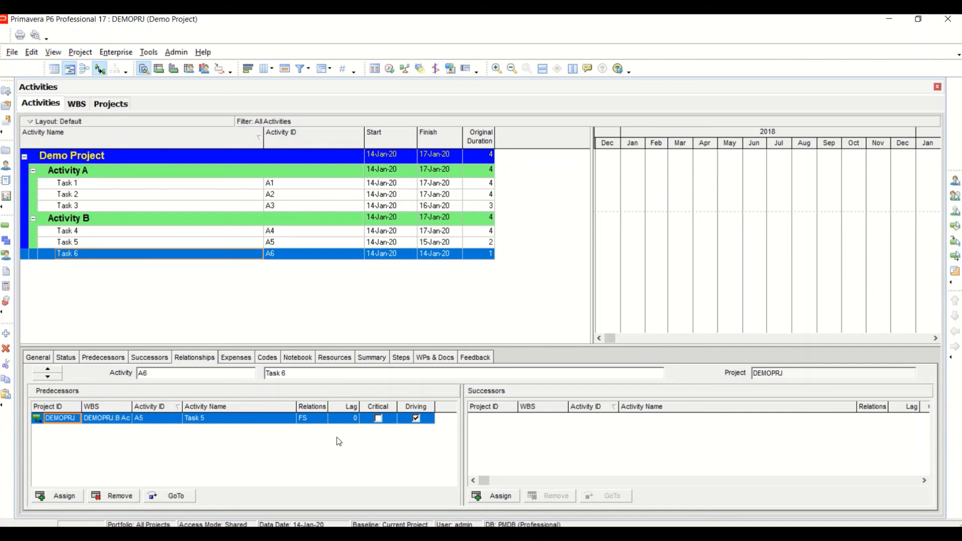
Change the relationship type between Task 6 and its predecessor Task 5 to SS.
{"action": "left_click", "coordinate": [325, 420]}
{"action": "left_click", "coordinate": [324, 420]}
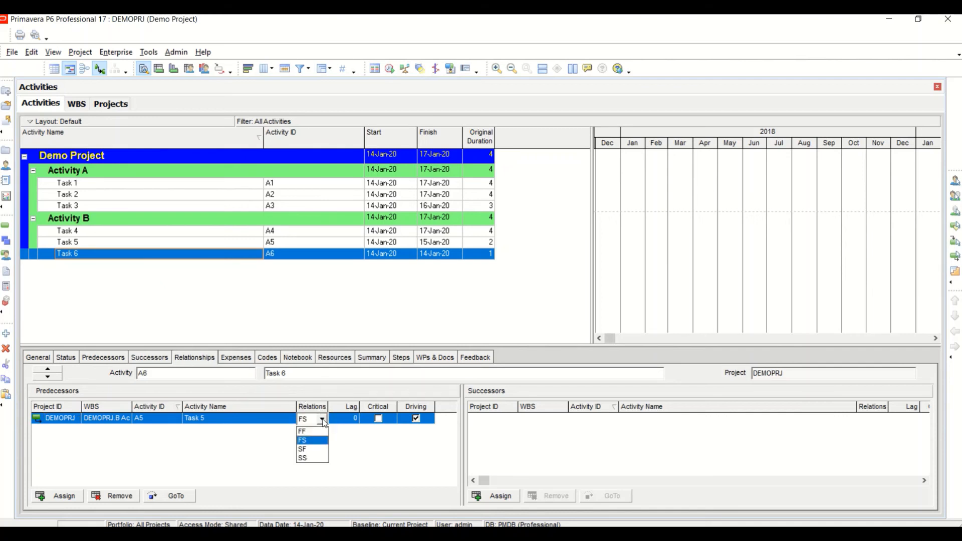
{"action": "left_click", "coordinate": [312, 458]}
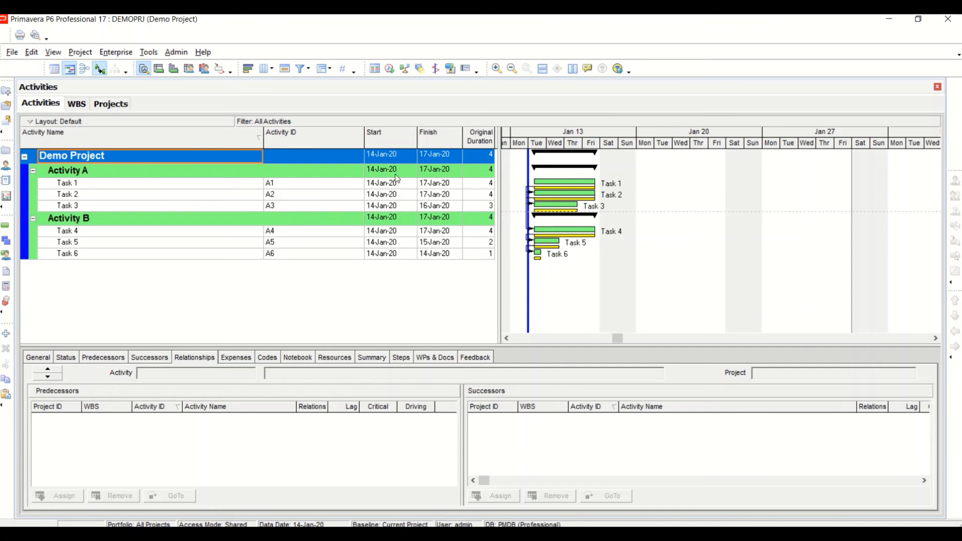
Schedule the project using the current data date of 14-Jan-20.
{"action": "left_click", "coordinate": [390, 70]}
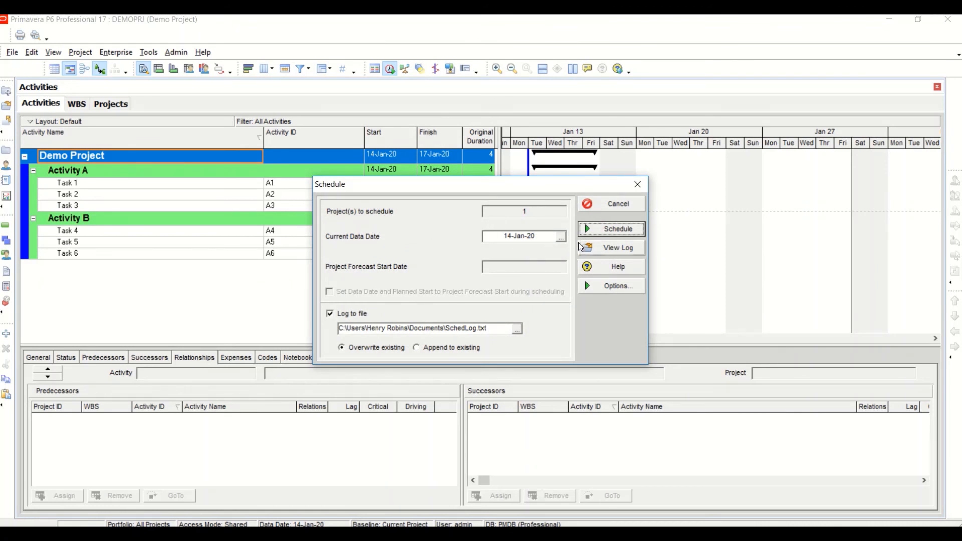
{"action": "left_click", "coordinate": [595, 234]}
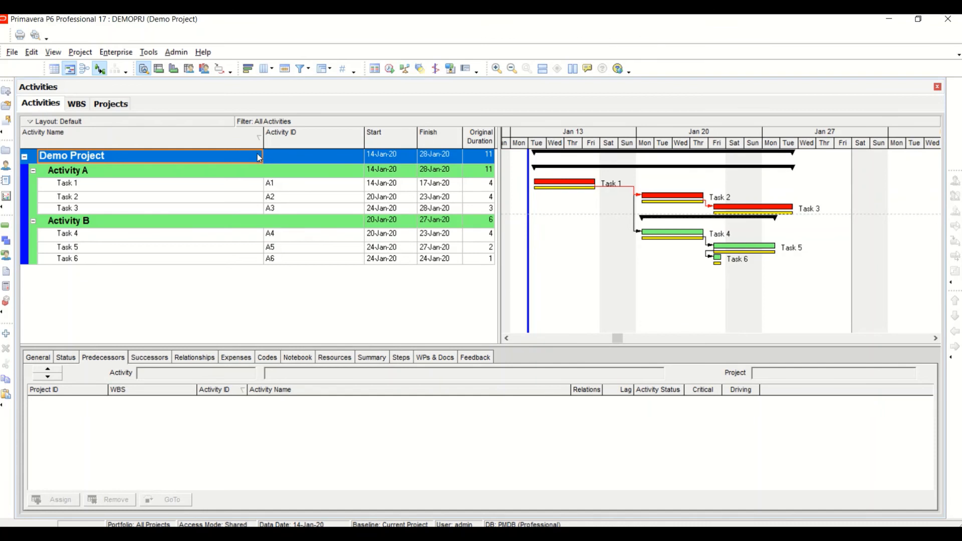
Add a new activity named Finish directly under Demo Project, keeping its default activity ID.
{"action": "left_click", "coordinate": [7, 334]}
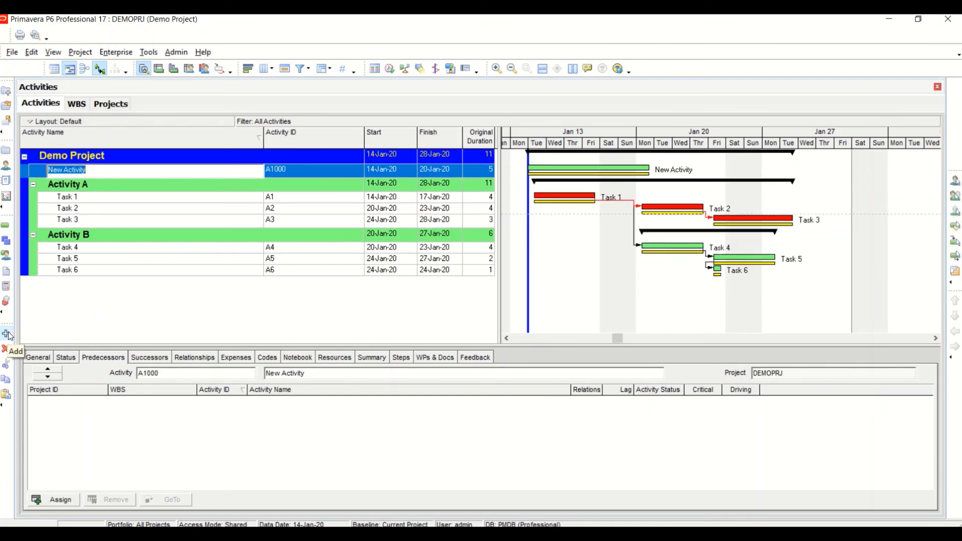
{"action": "type", "text": "Finish"}
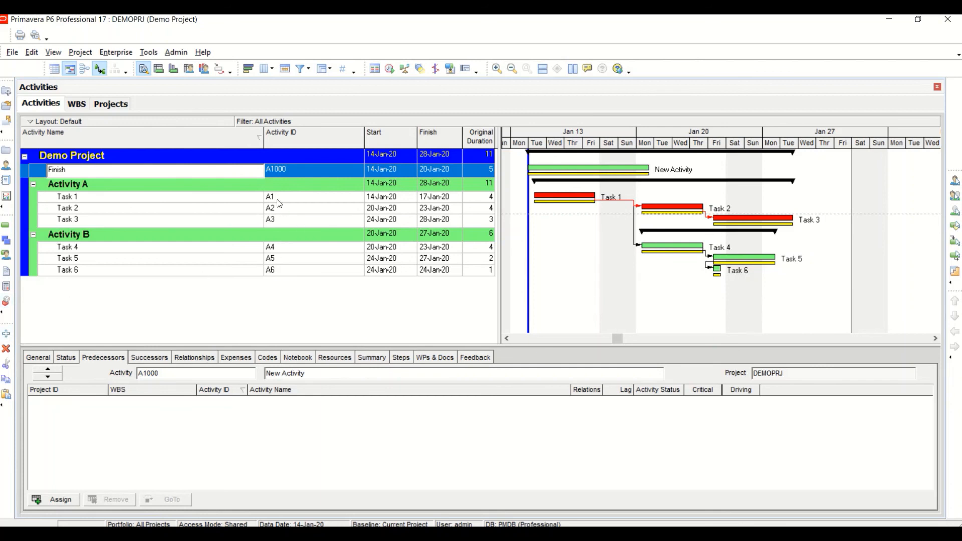
{"action": "left_click", "coordinate": [301, 170]}
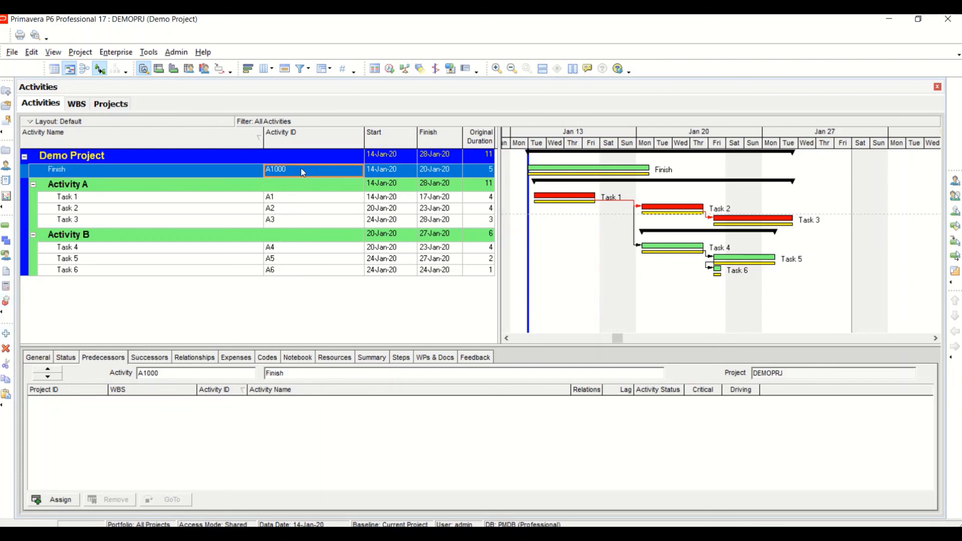
{"action": "left_click", "coordinate": [207, 171]}
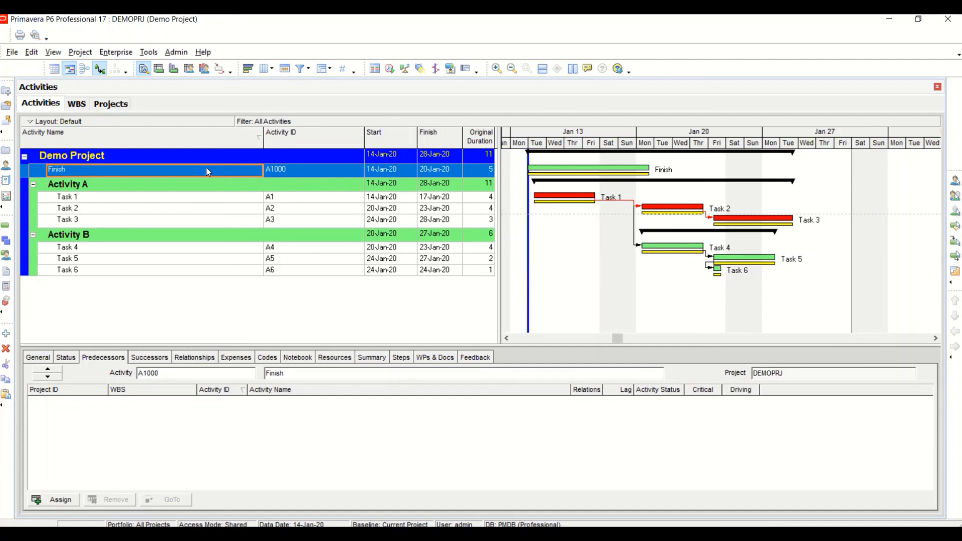
Set the activity type of the Finish activity to Finish Milestone.
{"action": "left_click", "coordinate": [37, 358]}
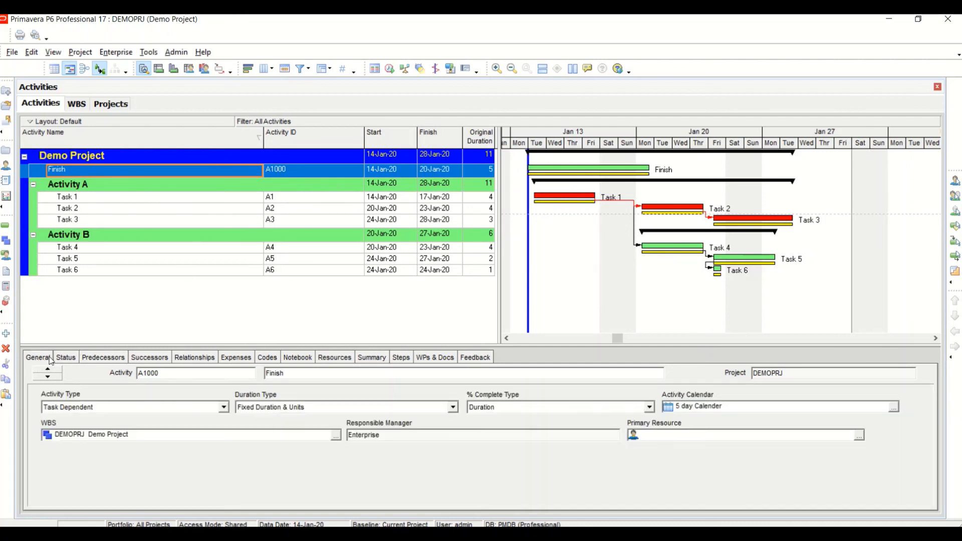
{"action": "left_click", "coordinate": [224, 410]}
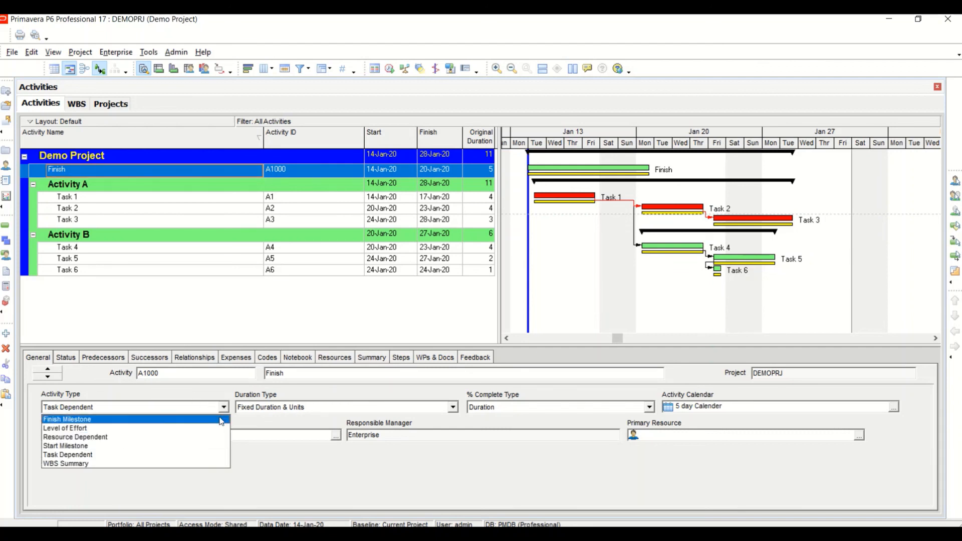
{"action": "left_click", "coordinate": [221, 420]}
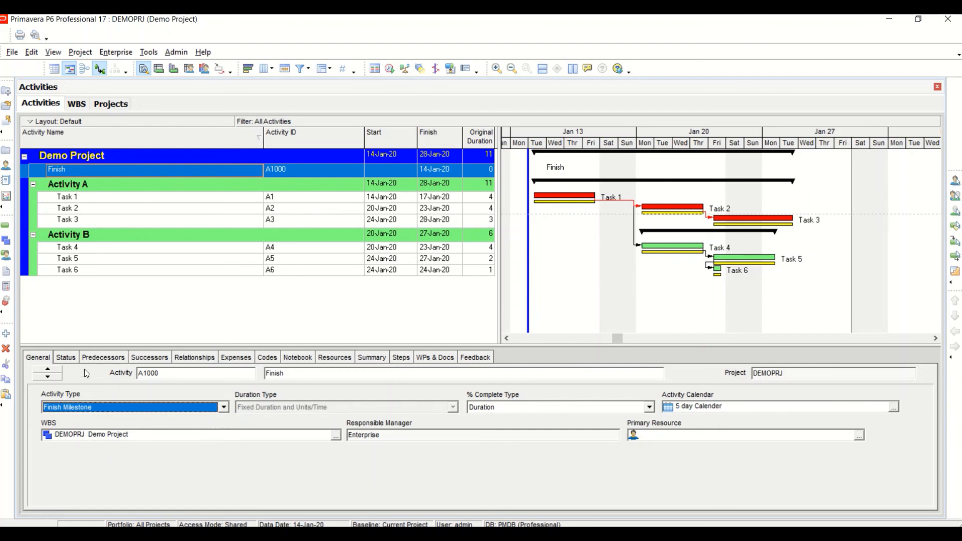
Assign Task 3, Task 5 and Task 6 as predecessors of the Finish milestone with FS relationships.
{"action": "left_click", "coordinate": [194, 359]}
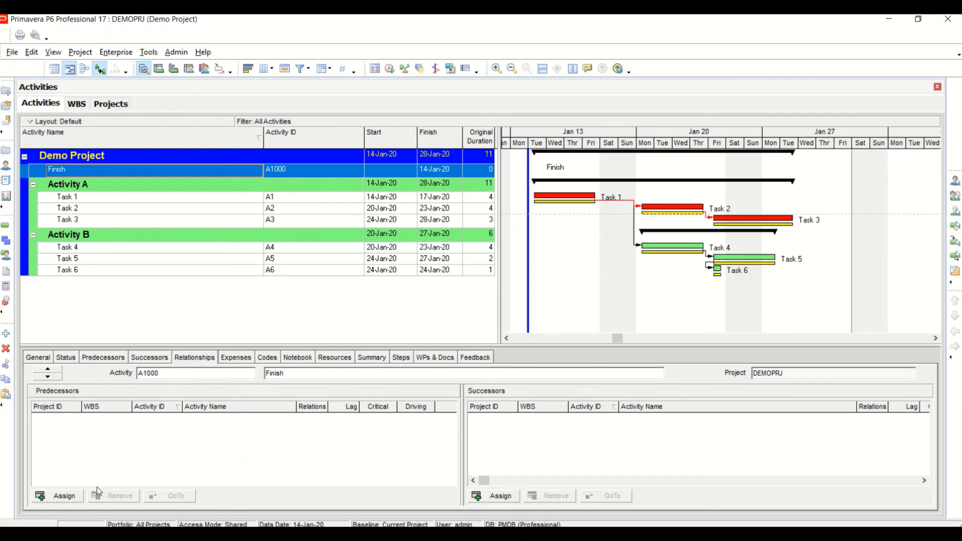
{"action": "left_click", "coordinate": [63, 497]}
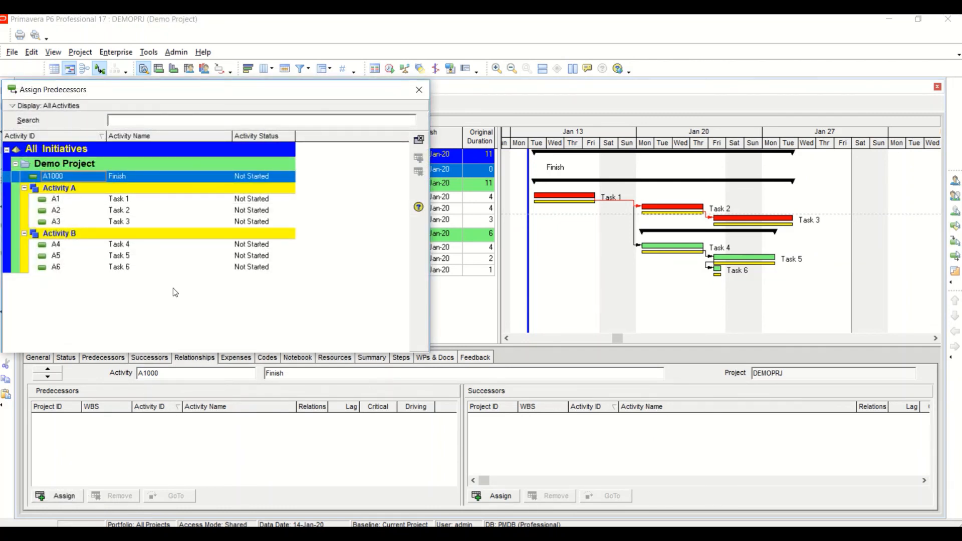
{"action": "left_click", "coordinate": [154, 222]}
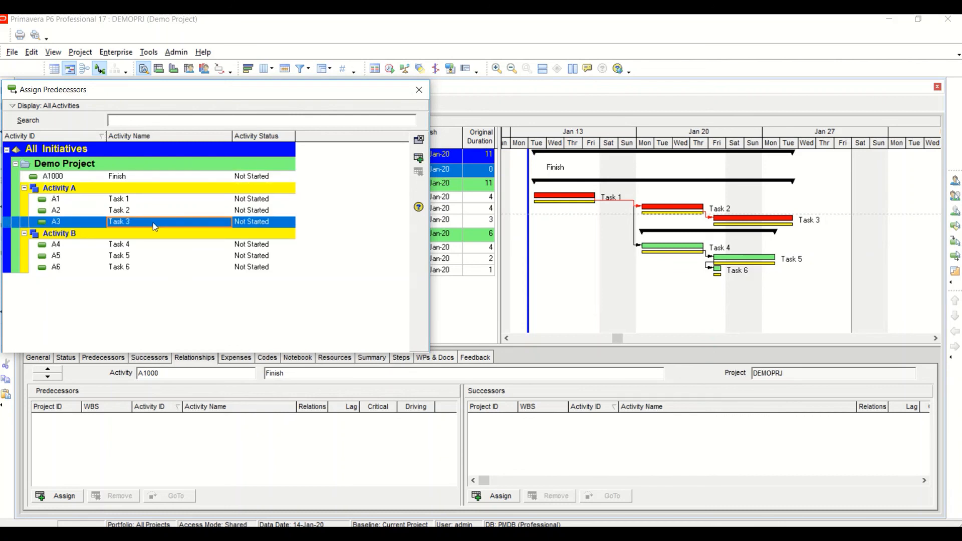
{"action": "left_click", "coordinate": [143, 256], "text": "ctrl"}
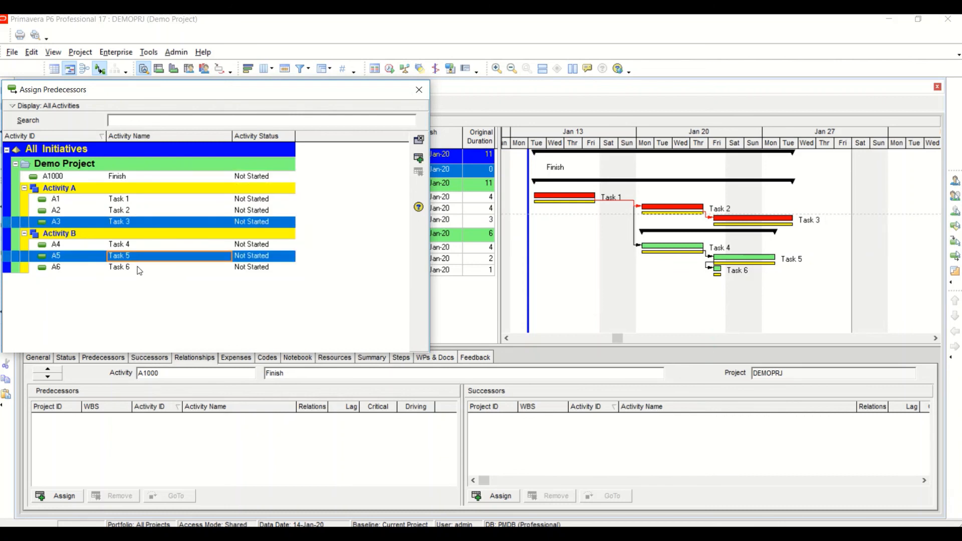
{"action": "left_click", "coordinate": [139, 269], "text": "ctrl"}
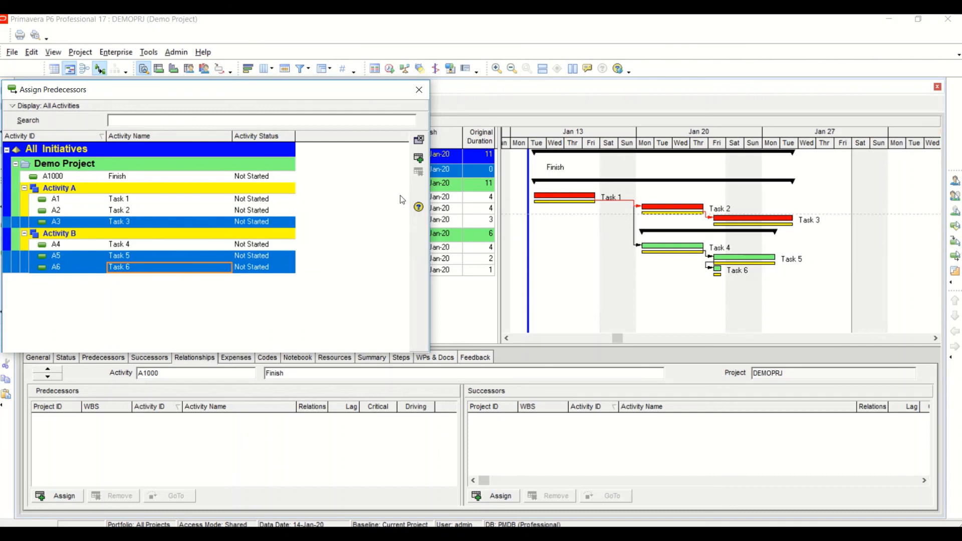
{"action": "left_click", "coordinate": [421, 160]}
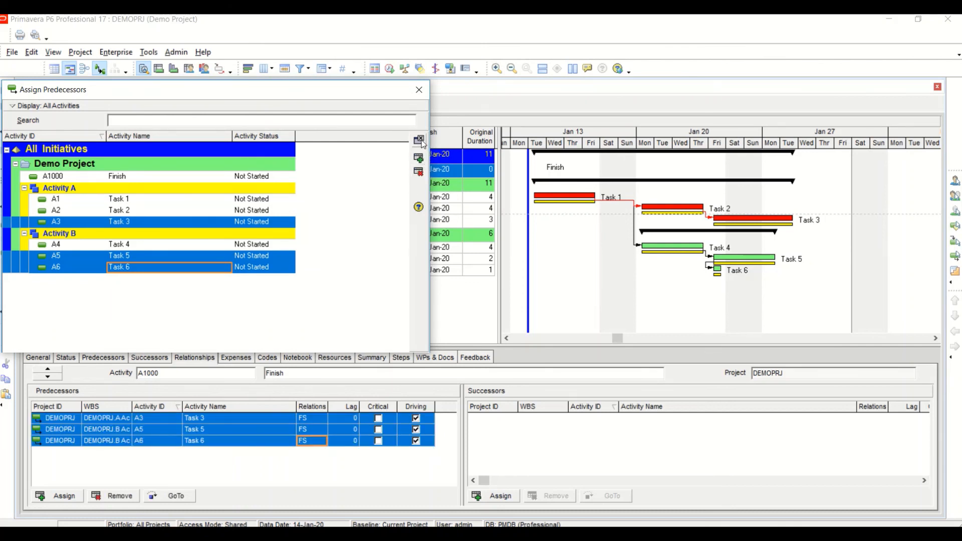
{"action": "left_click", "coordinate": [420, 140]}
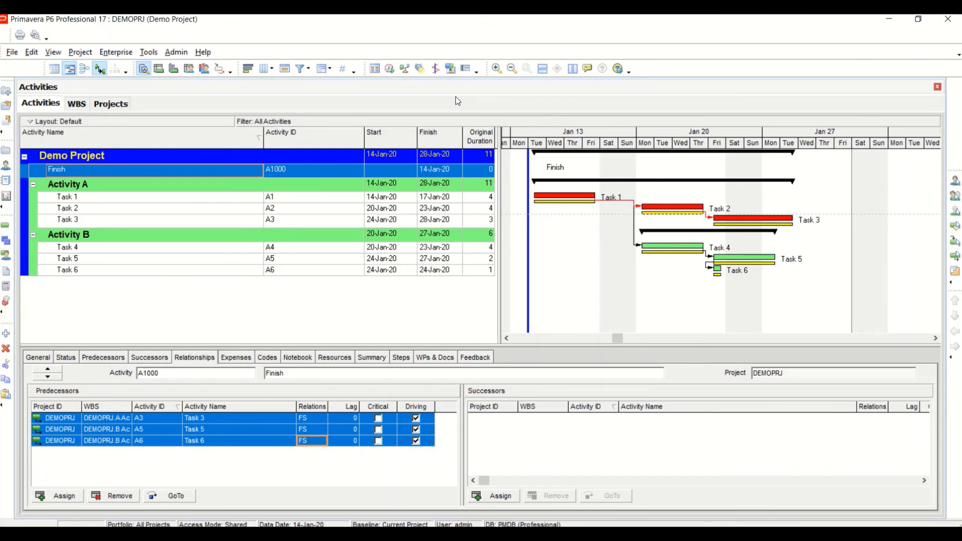
Reschedule the project with the new milestone links, keeping the data date of 14-Jan-20.
{"action": "left_click", "coordinate": [390, 69]}
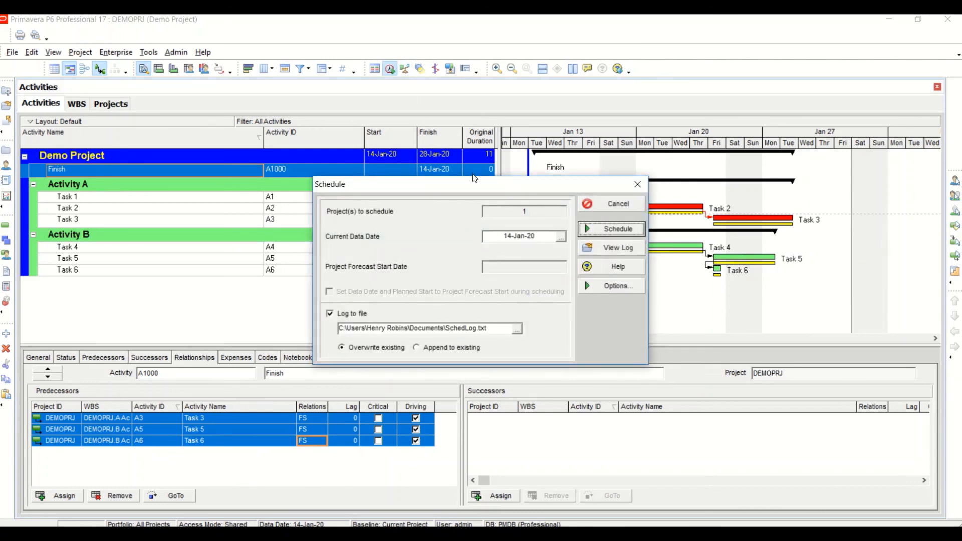
{"action": "left_click", "coordinate": [605, 234]}
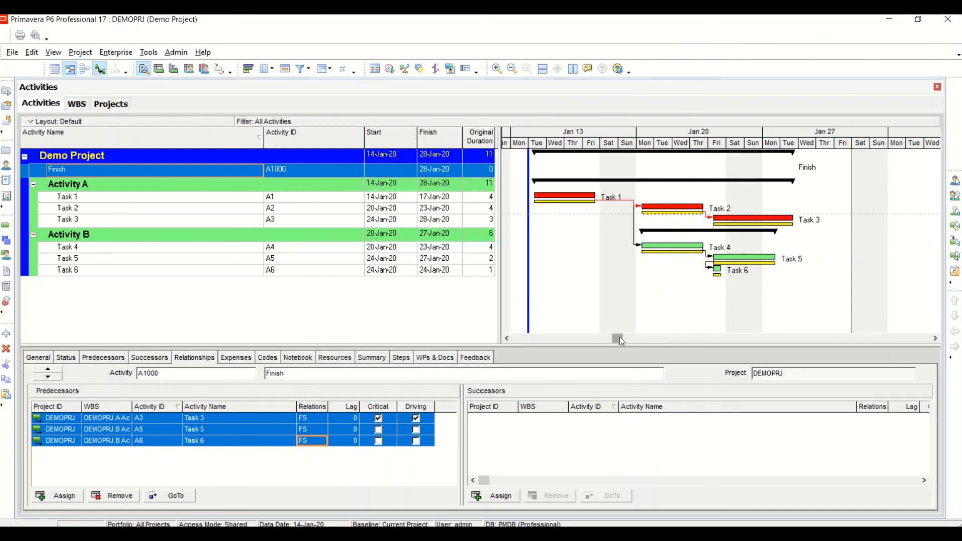
{"action": "left_click_drag", "start_coordinate": [620, 339], "coordinate": [695, 339]}
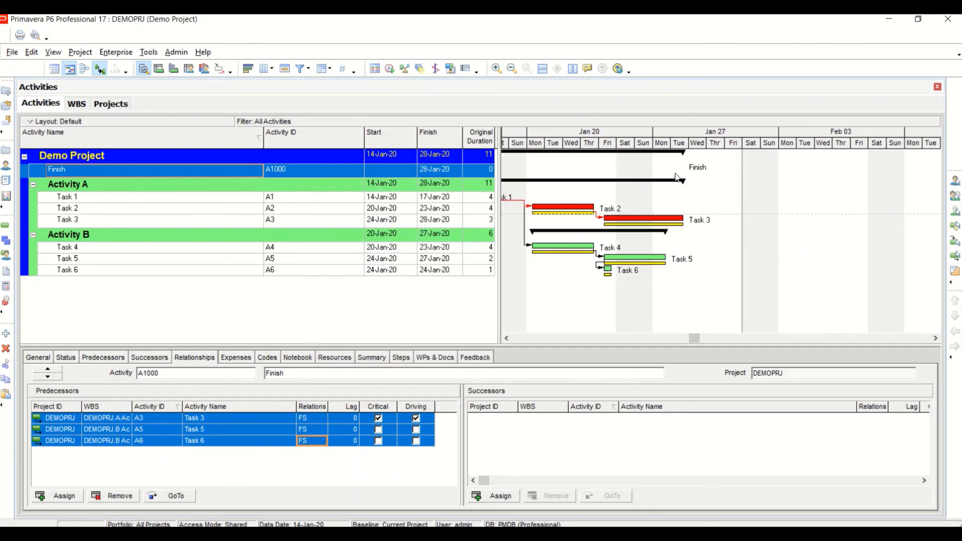